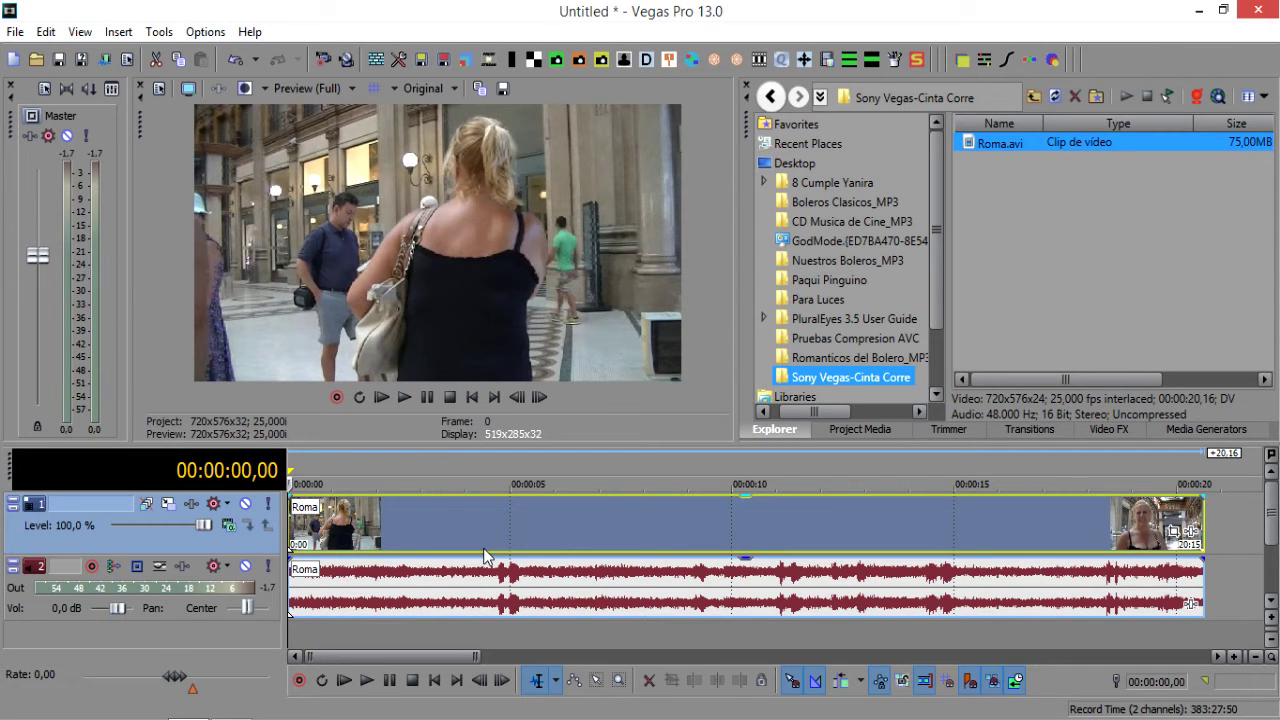
Step: Split the Roma clip's video and audio at 00:00:04,06
left_click(481, 538)
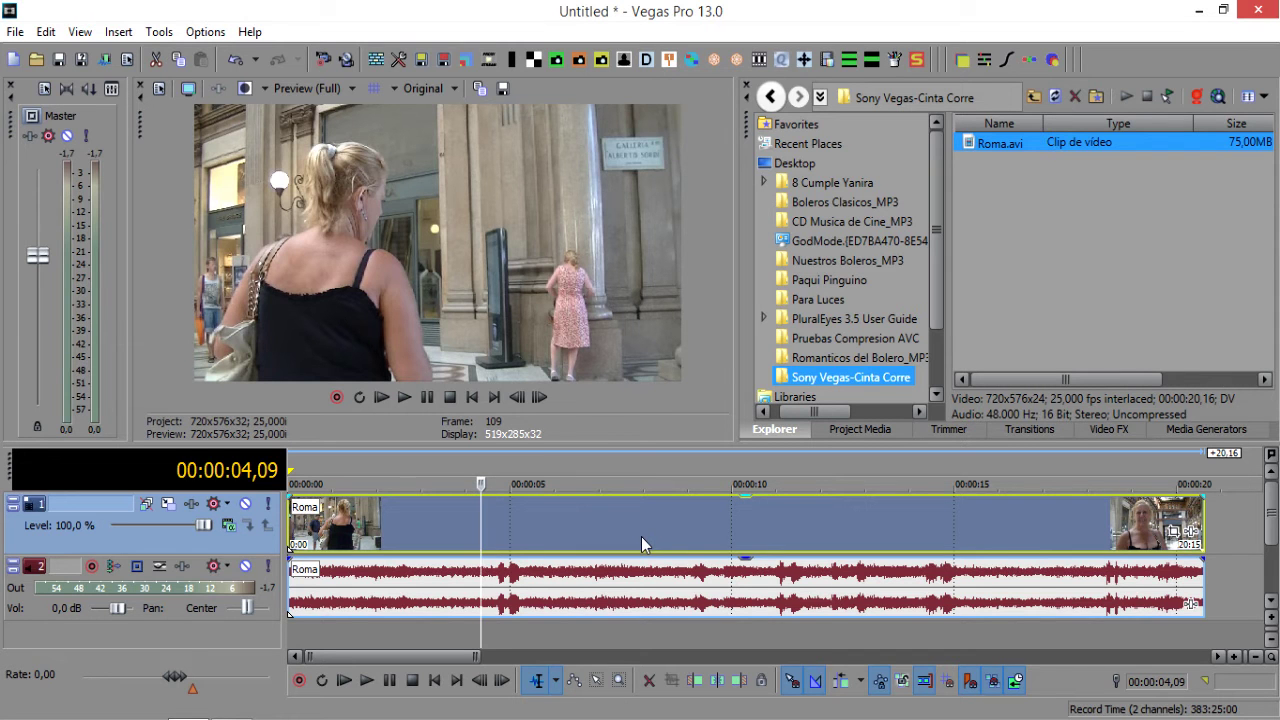
key("space")
left_click(474, 517)
left_click(478, 517)
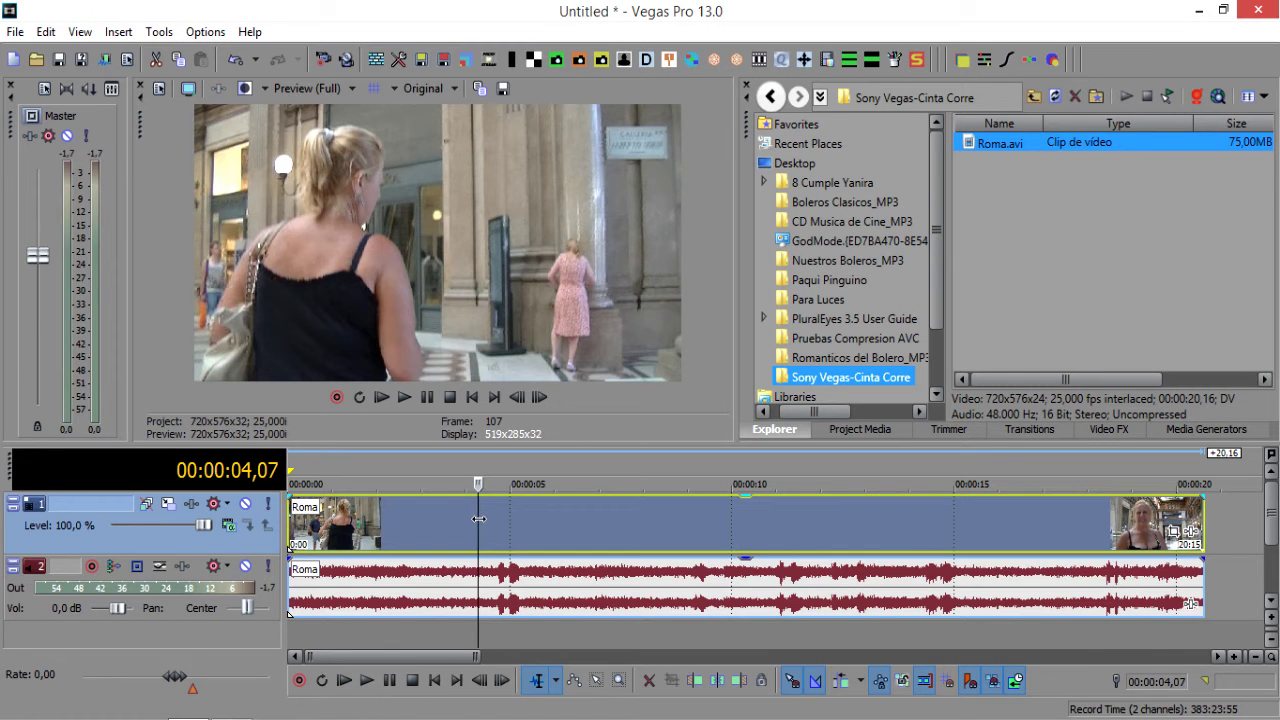
left_click_drag(479, 519, 476, 521)
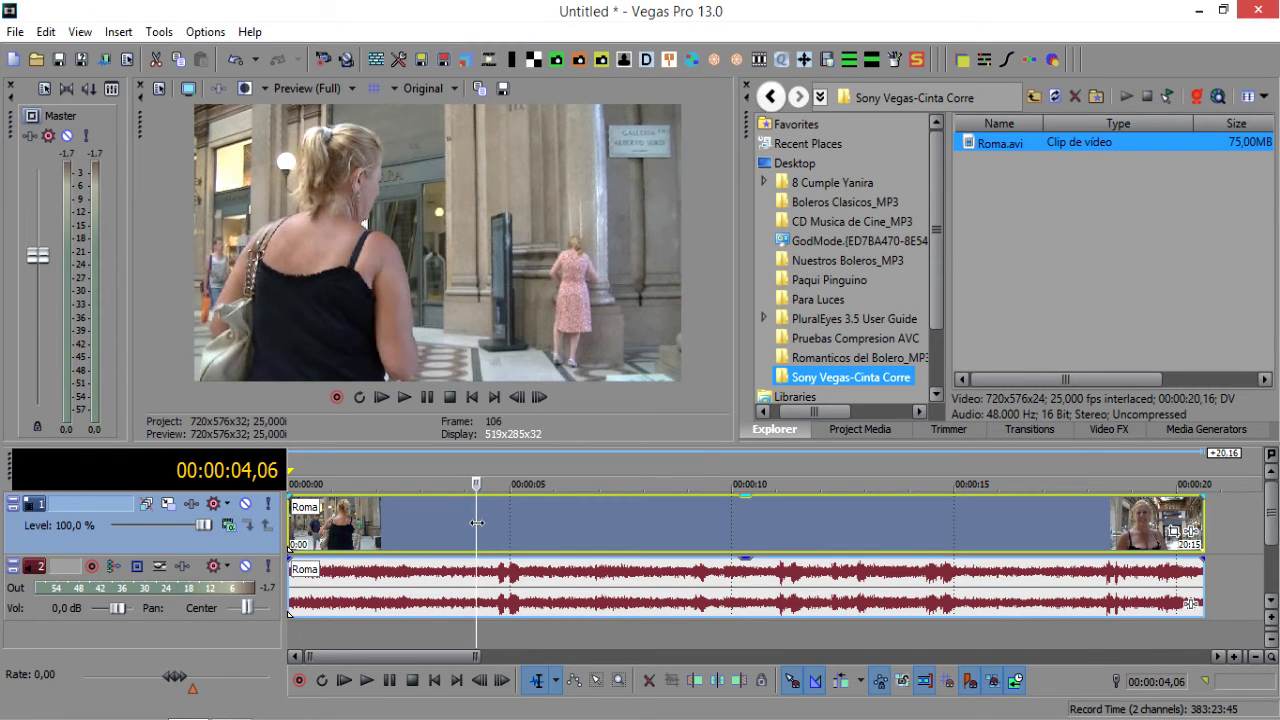
key("s")
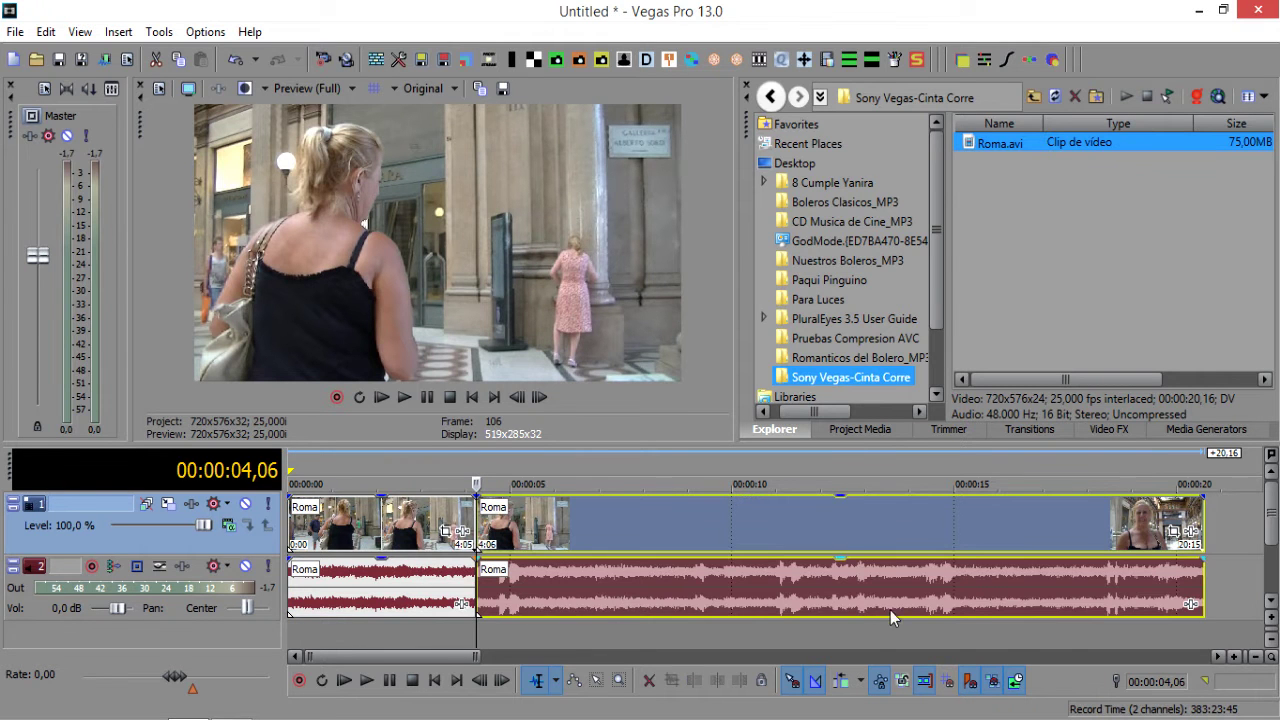
Step: Split the Roma clip's video and audio again at 00:00:15,10
left_click(968, 622)
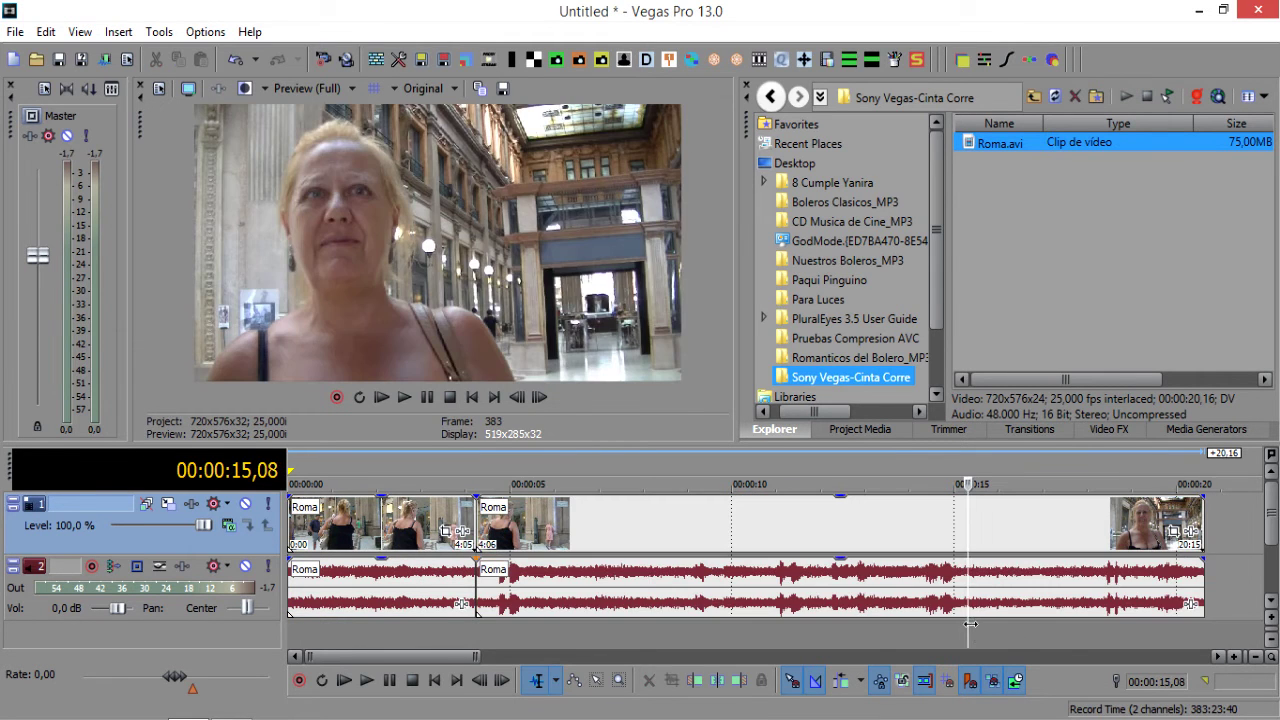
left_click(984, 640)
left_click_drag(984, 640, 971, 643)
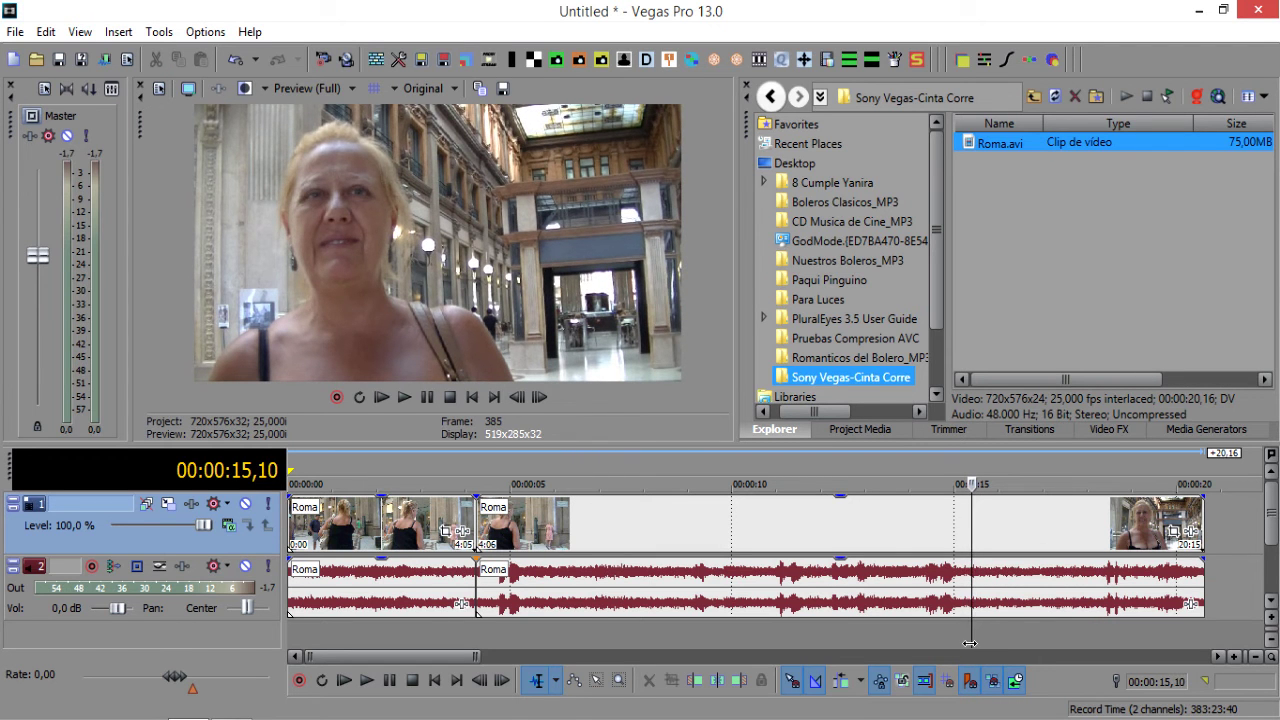
key("s")
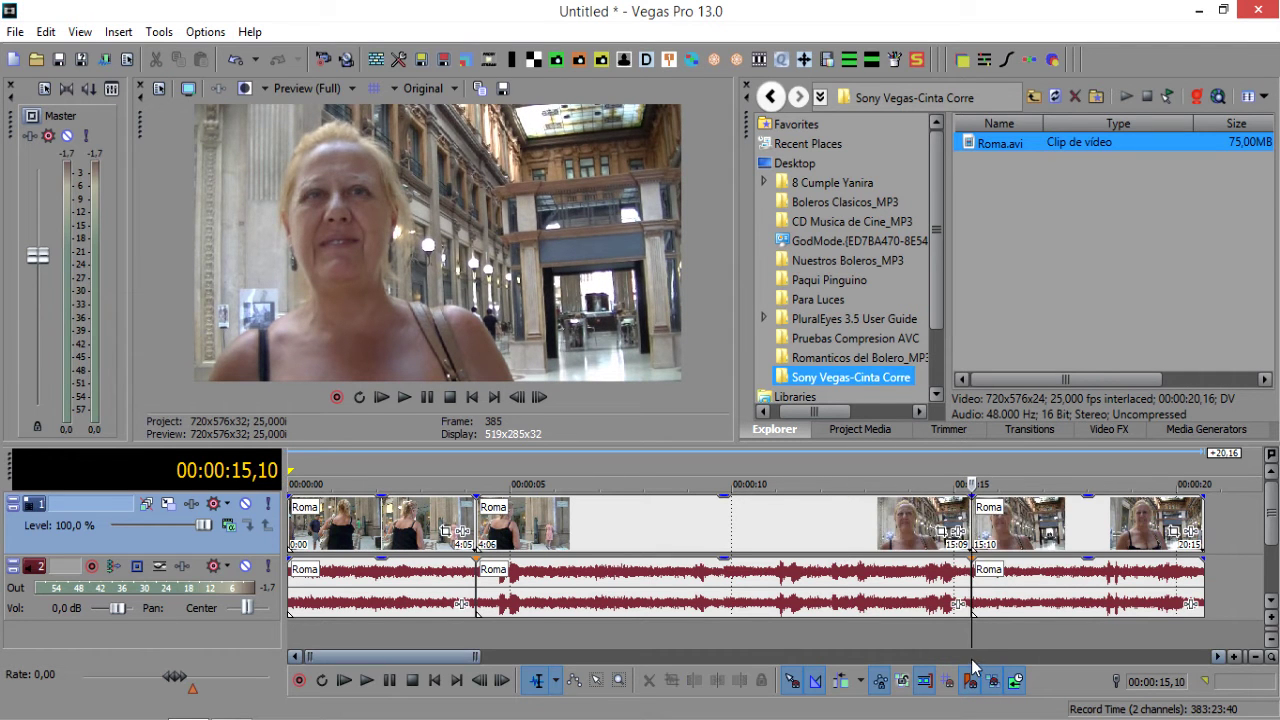
Step: Set the middle segment's audio time stretch method to élastique and lock its pitch change to the stretch
left_click(662, 536)
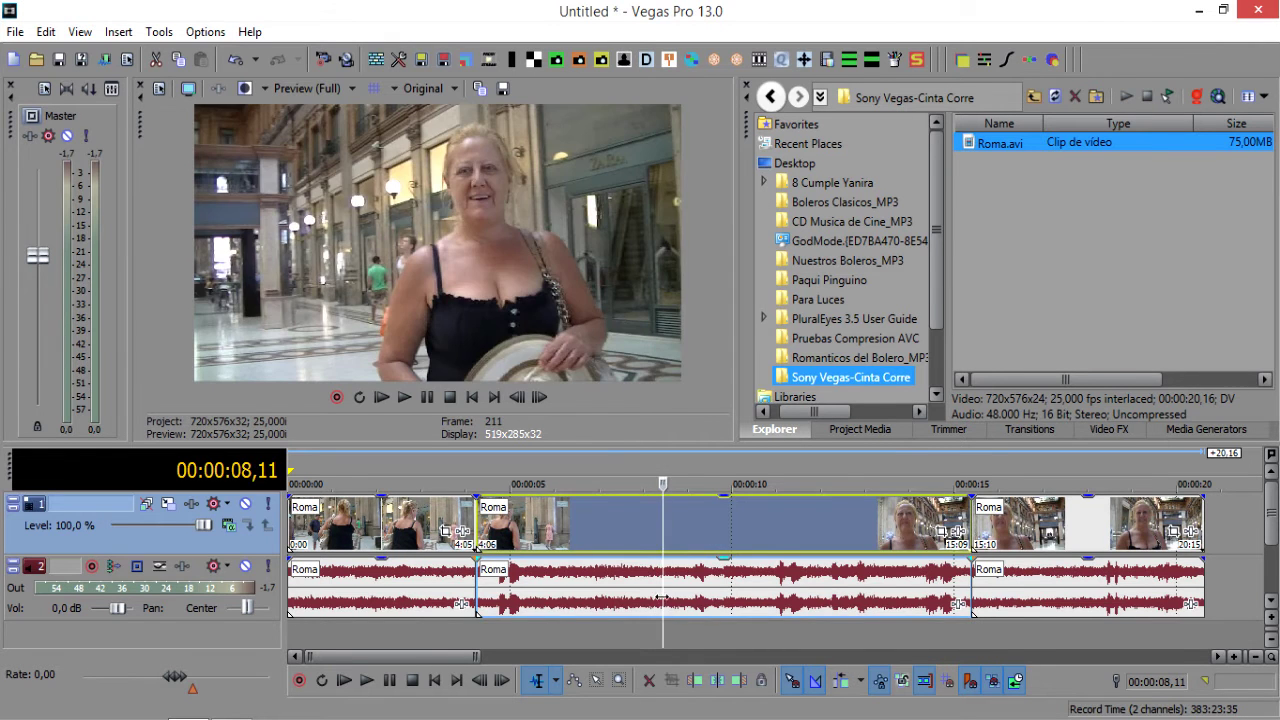
left_click(712, 605)
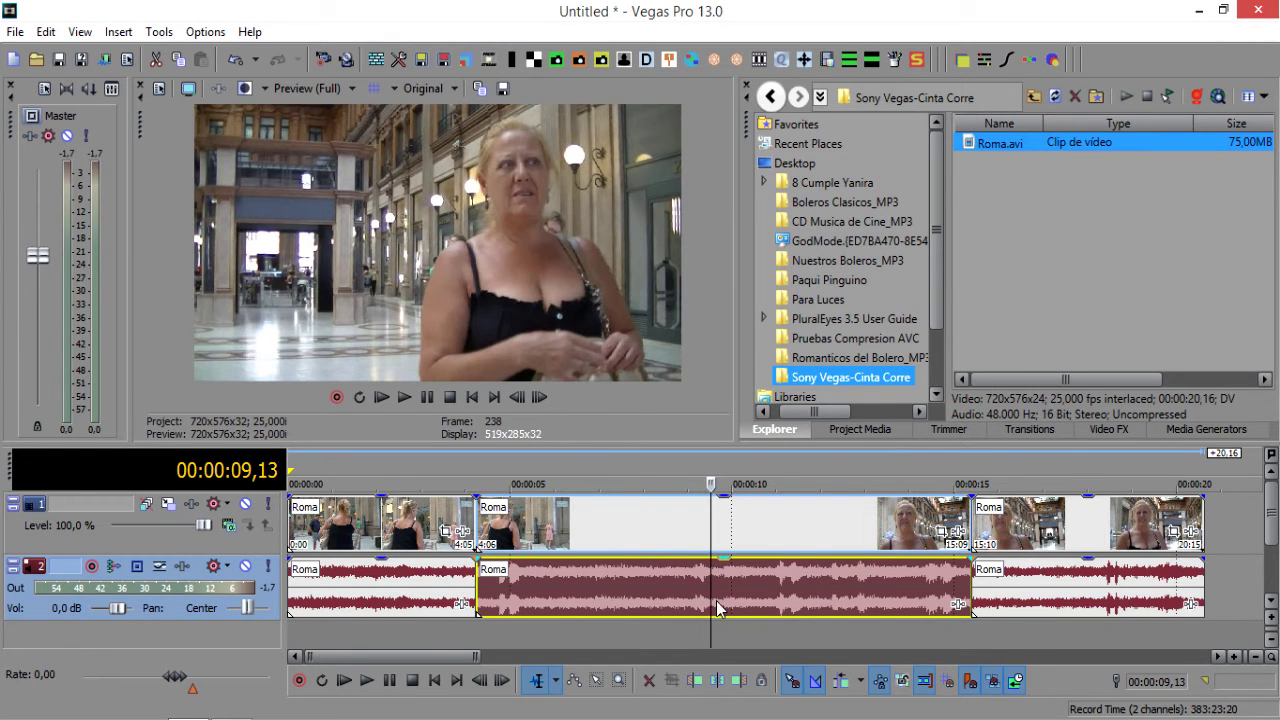
right_click(746, 595)
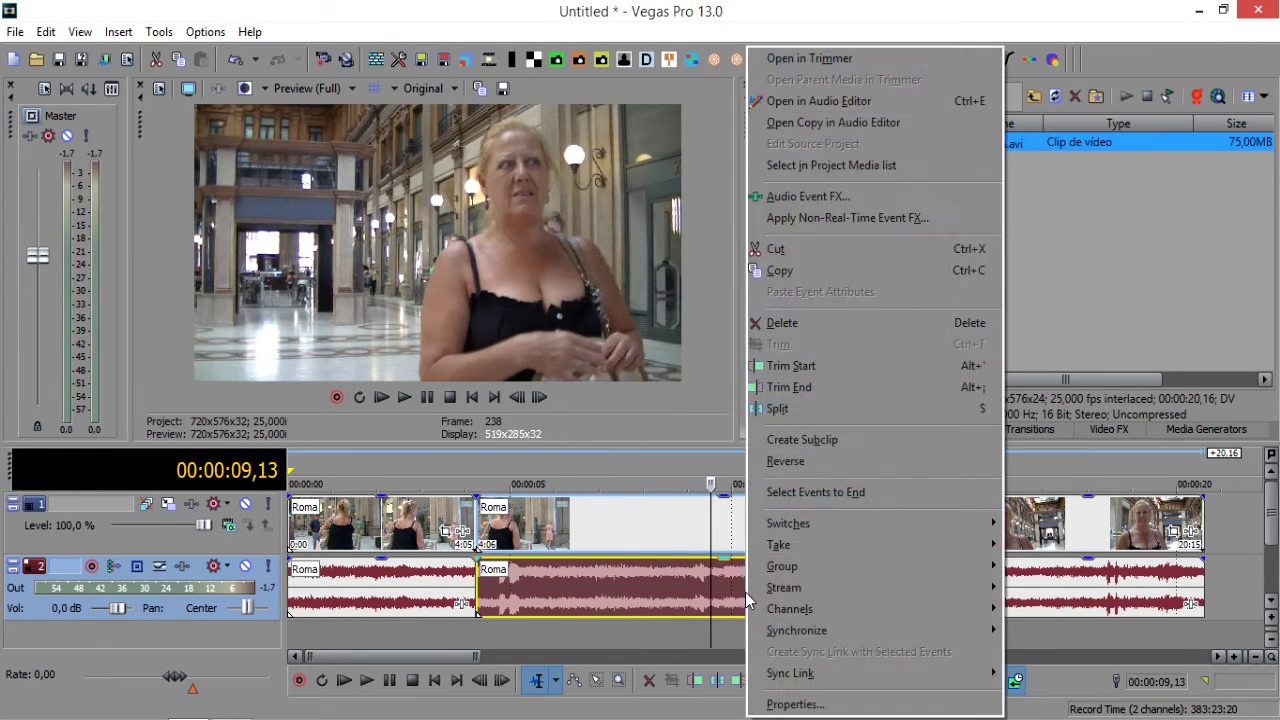
left_click(790, 705)
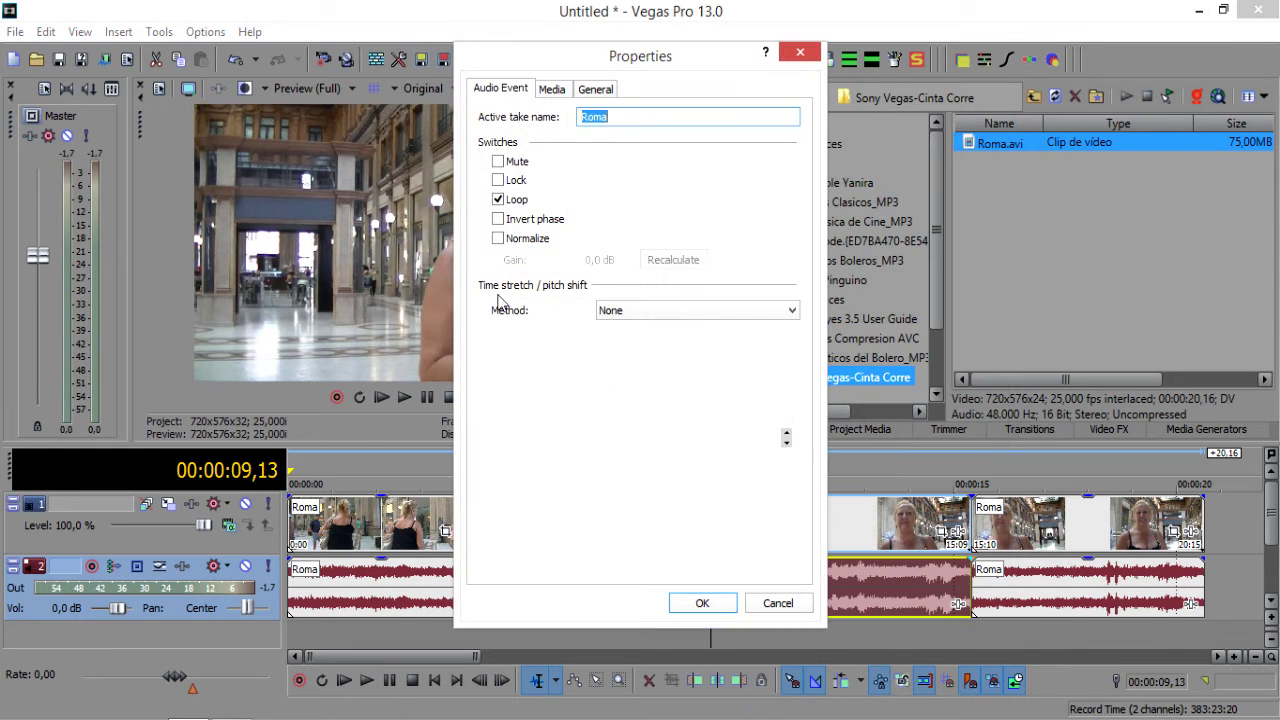
left_click(776, 309)
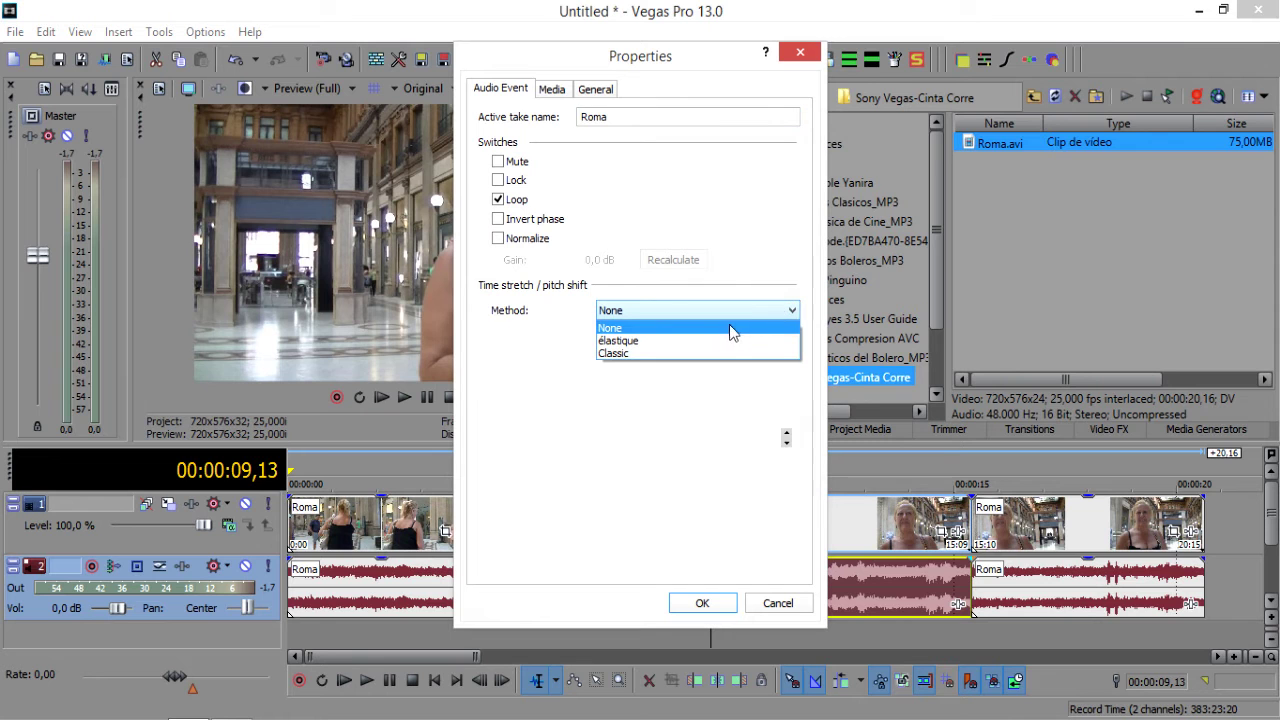
left_click(668, 341)
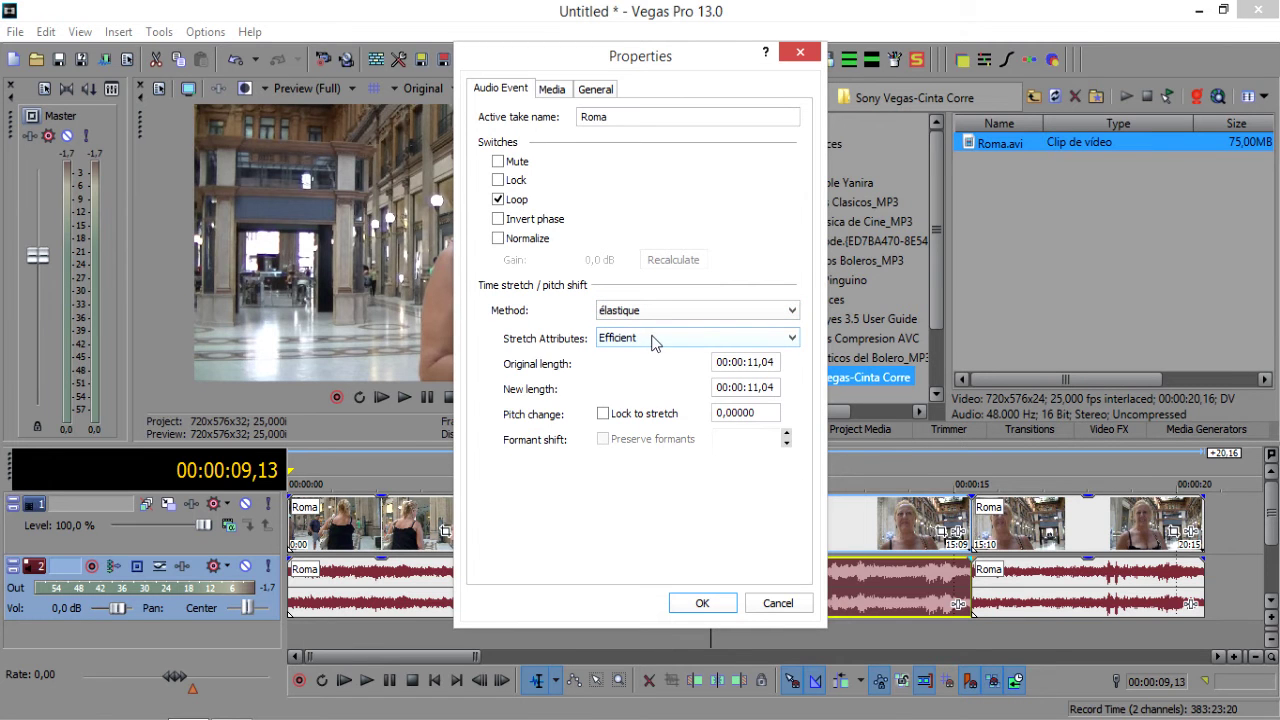
left_click(603, 414)
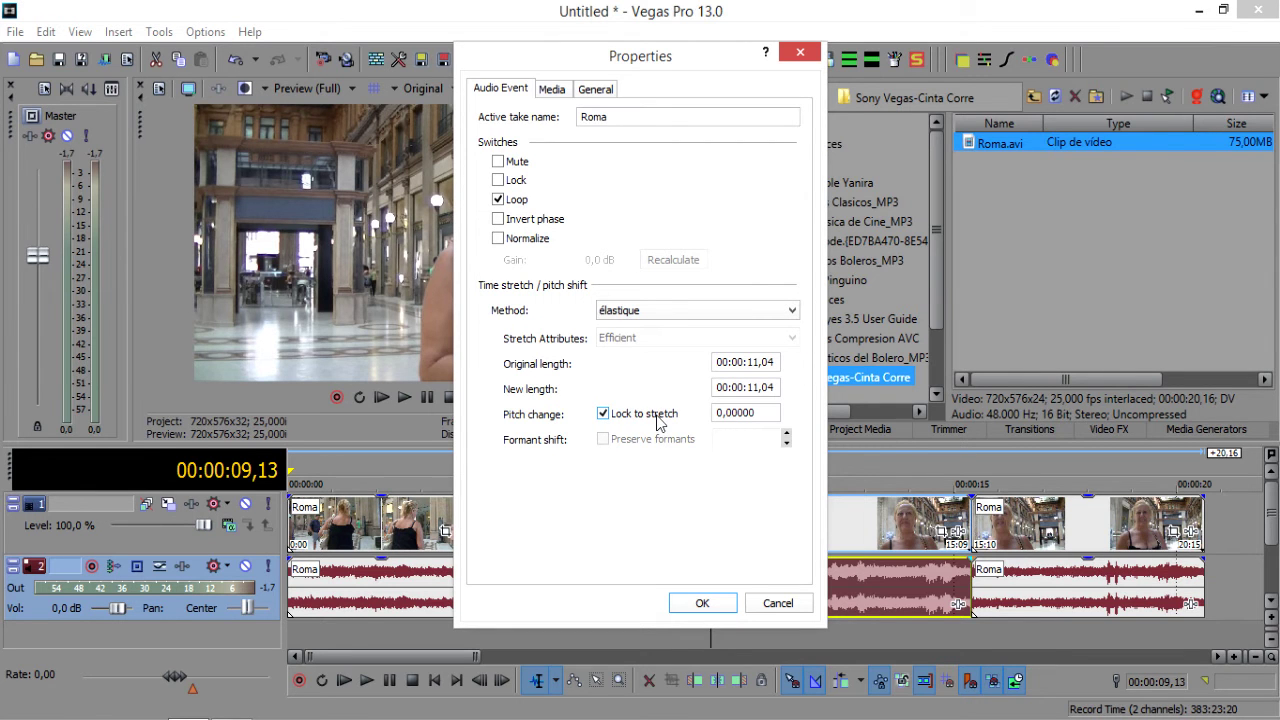
left_click(710, 603)
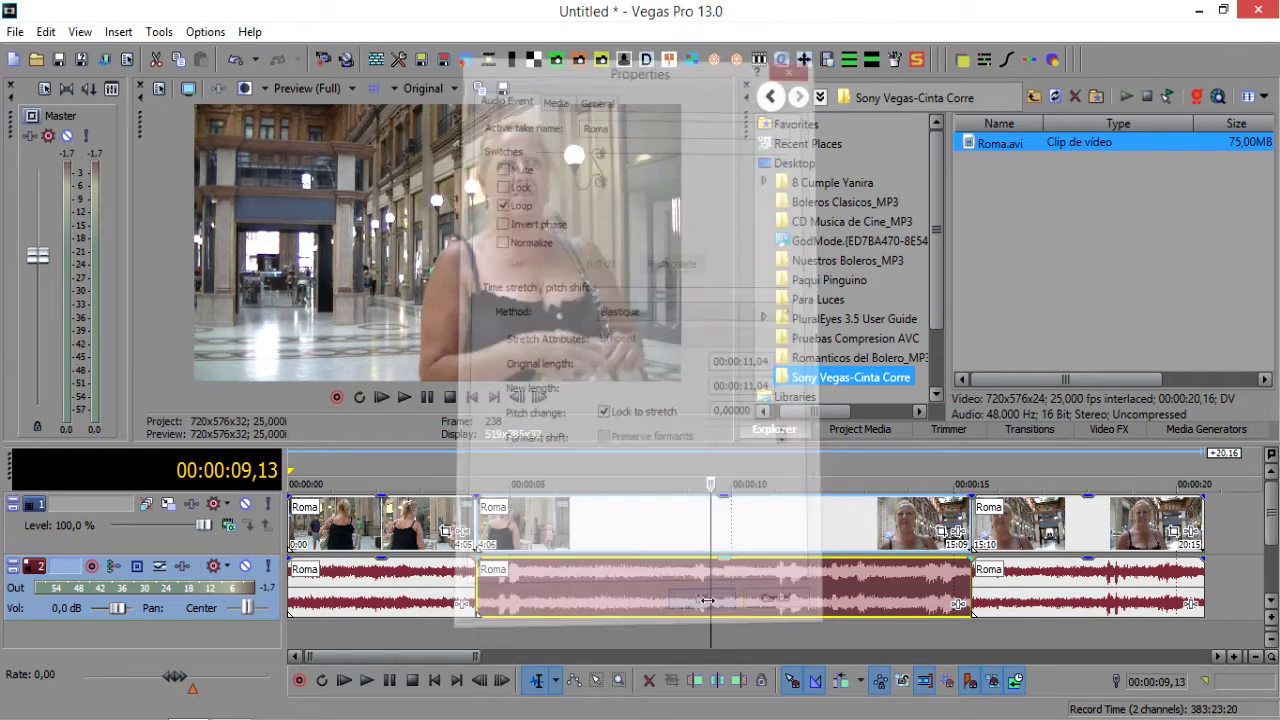
Step: Shift the last segment later to leave a gap, time-compress the middle segment to 400% speed, and play it back from about 00:00:03,08
left_click_drag(988, 610, 1070, 606)
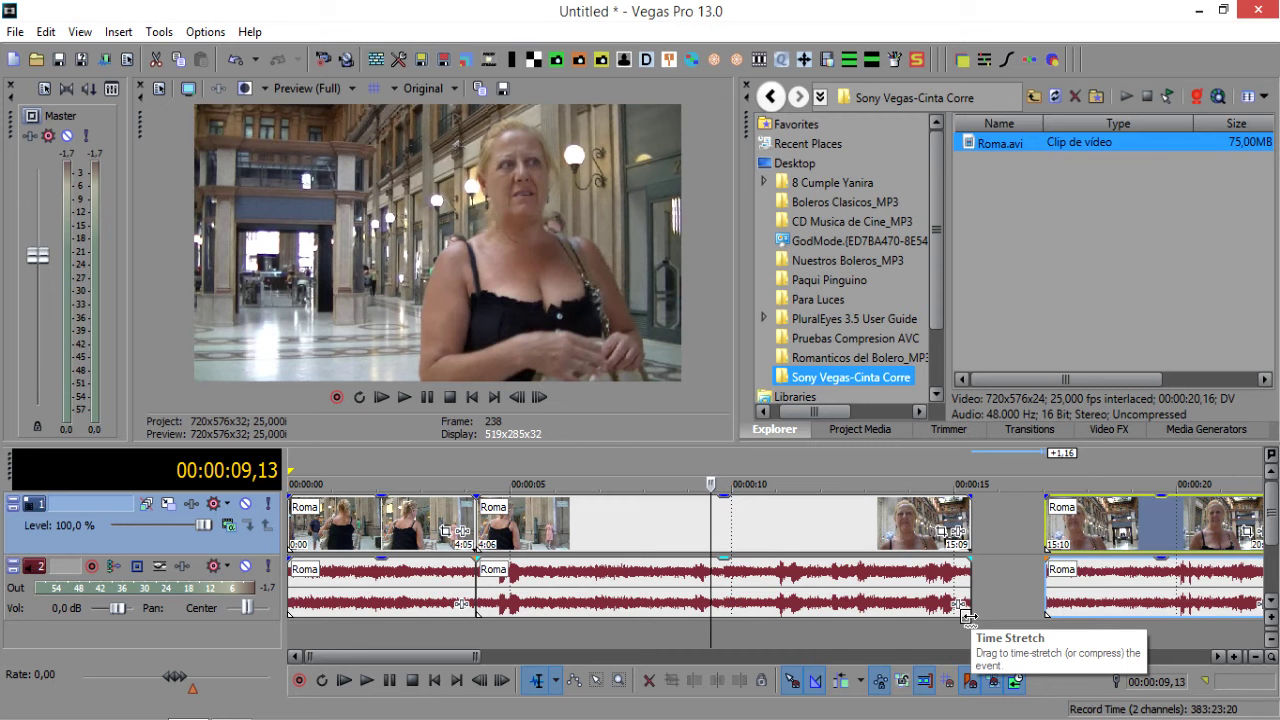
left_click_drag(968, 616, 568, 618)
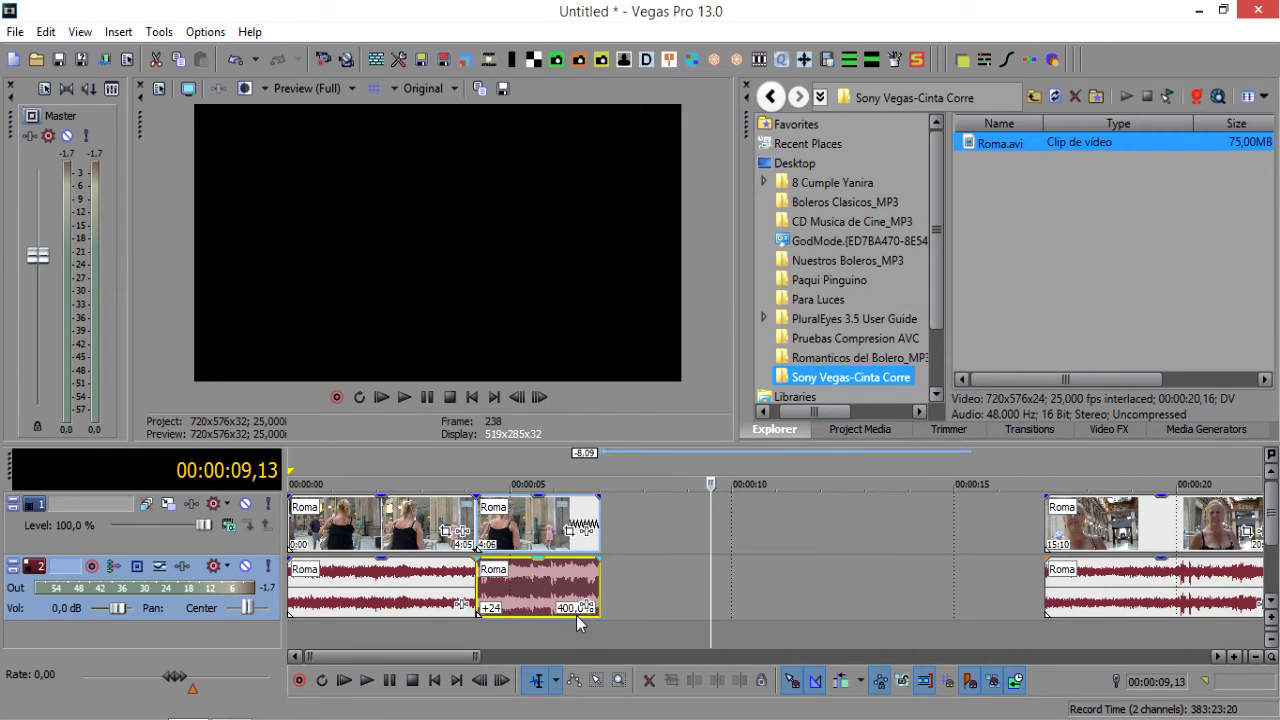
left_click(463, 637)
left_click(435, 627)
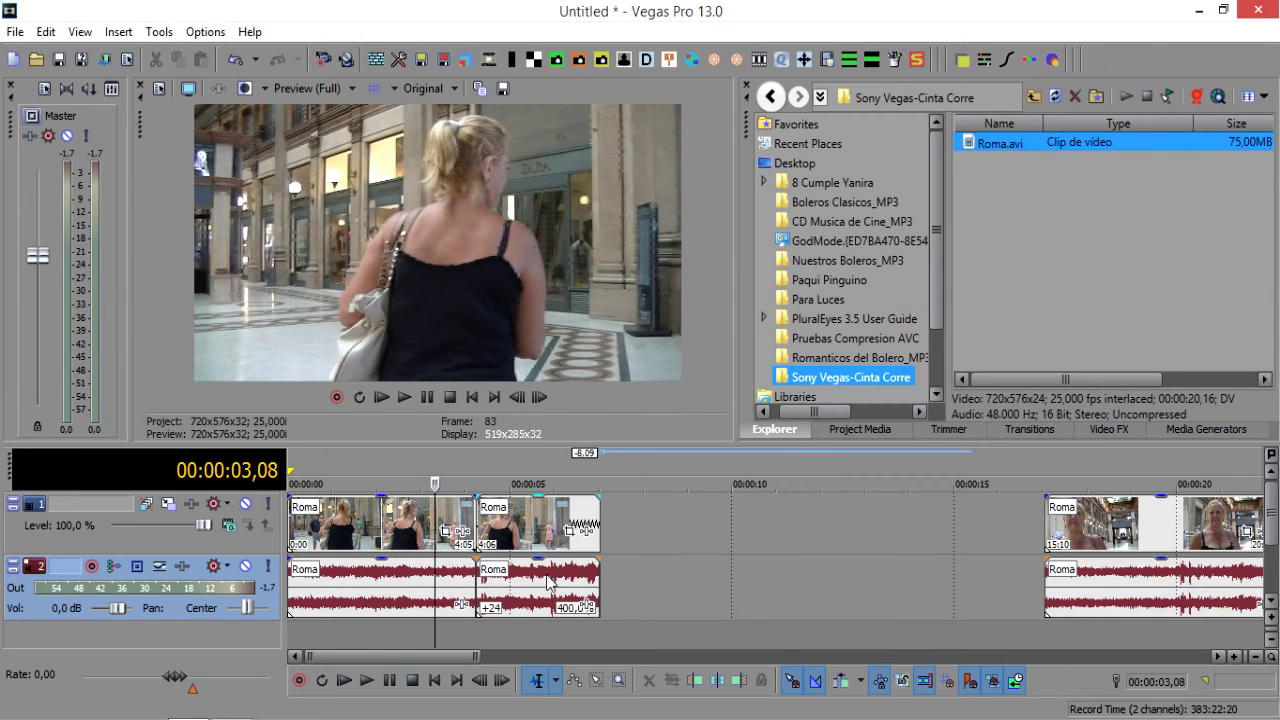
left_click(367, 680)
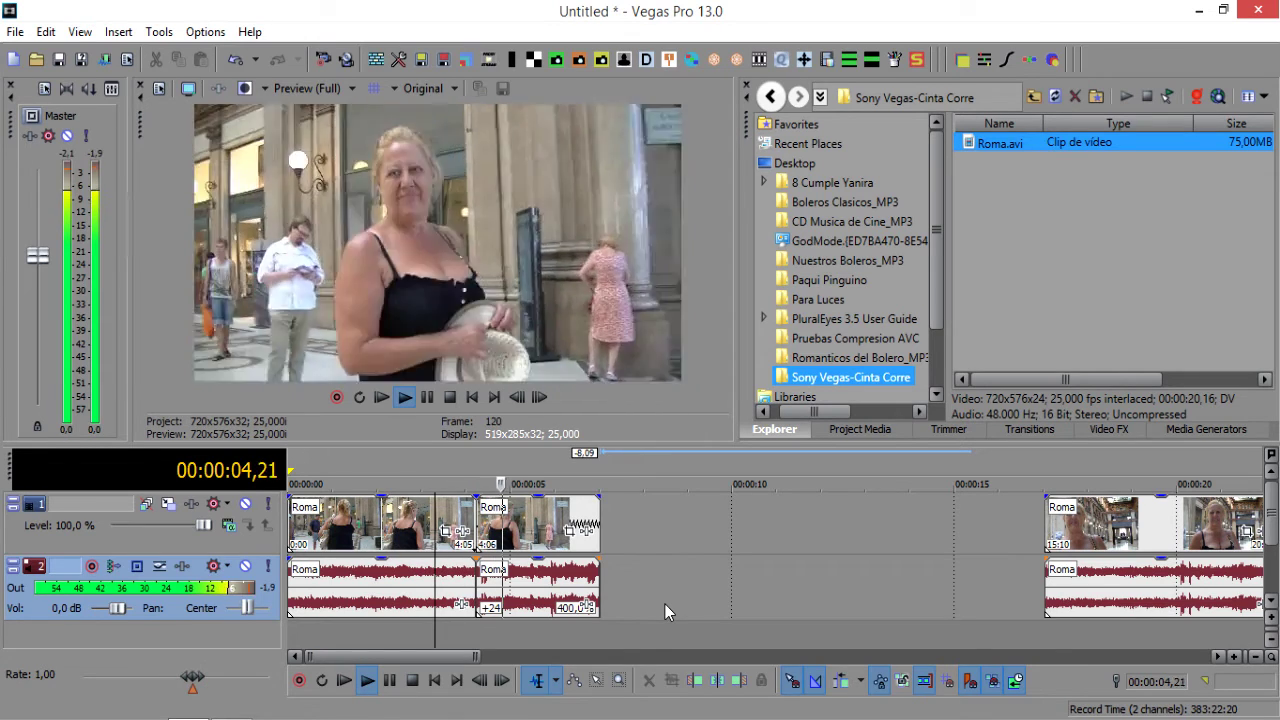
left_click(409, 686)
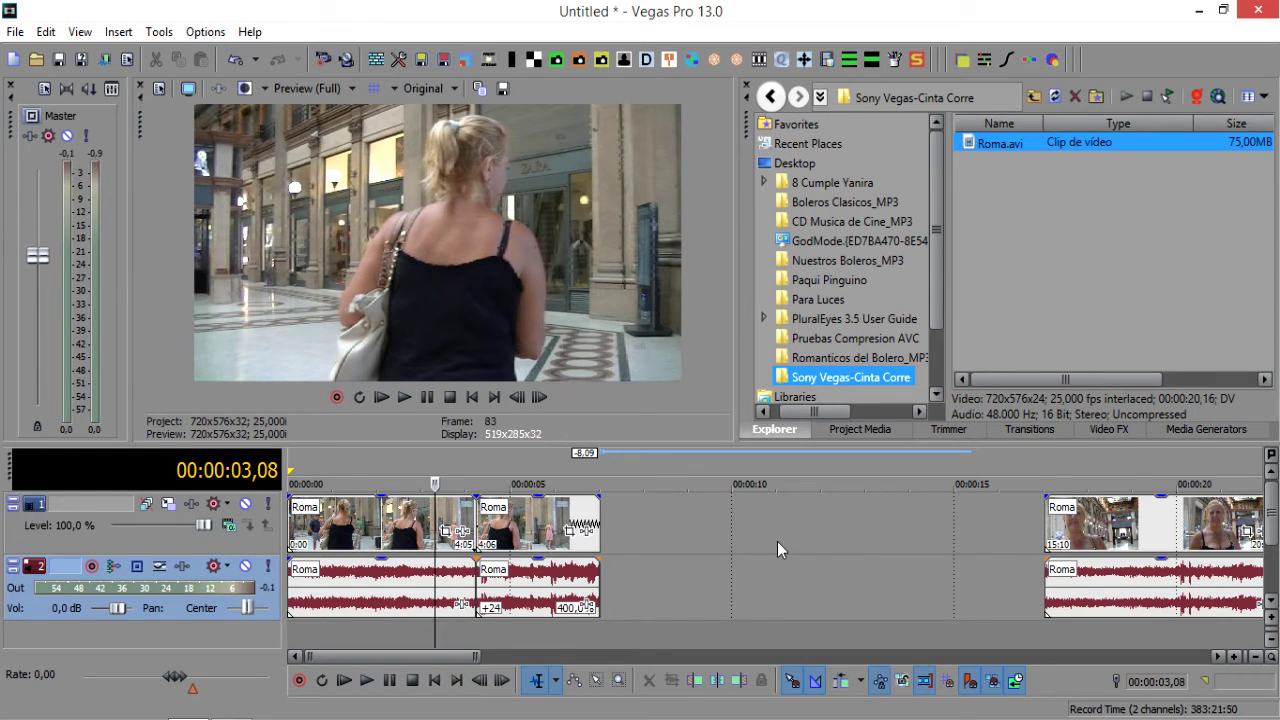
Step: Close the gap by moving the last segment against the end of the compressed segment, and play back across the cuts
left_click_drag(1140, 540, 695, 553)
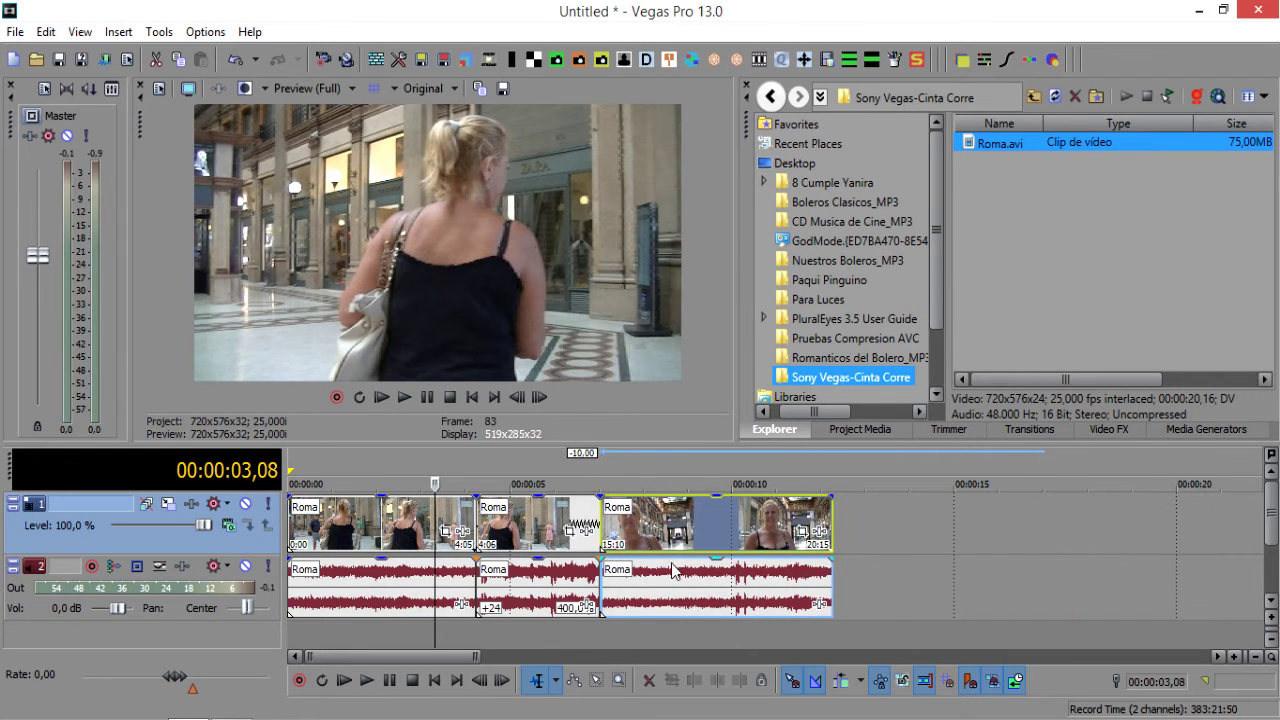
left_click(580, 640)
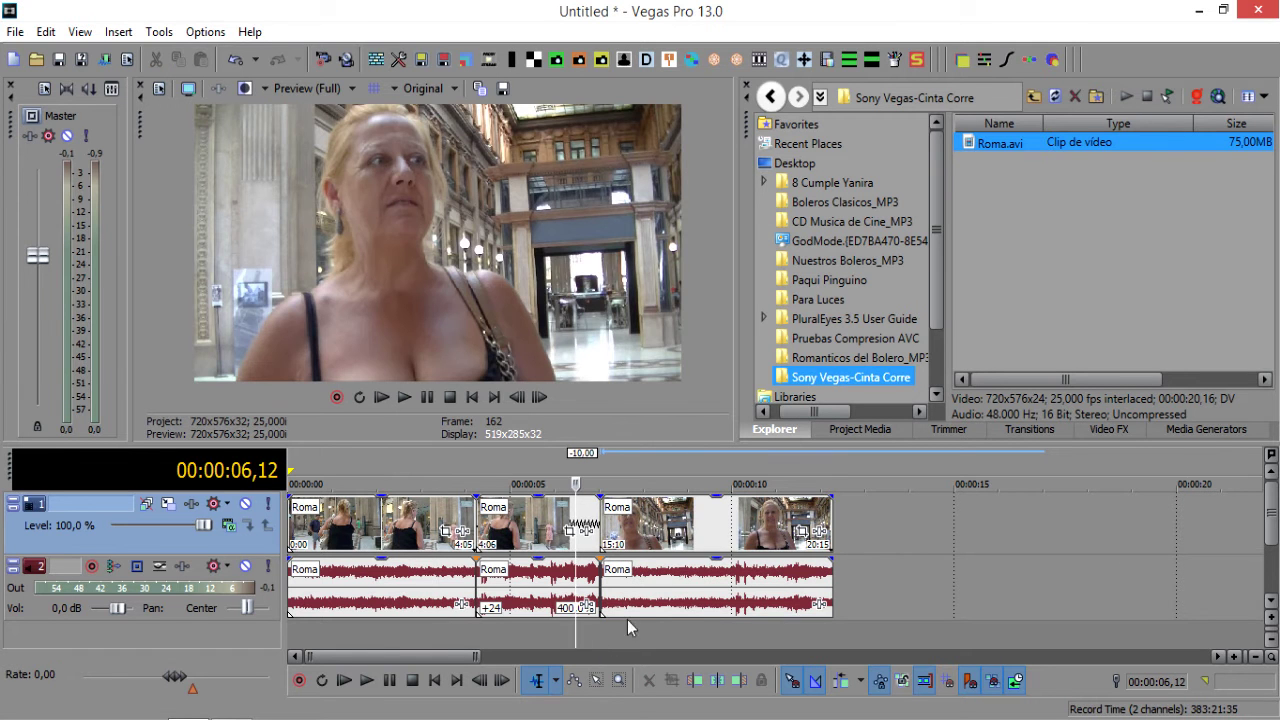
left_click(367, 681)
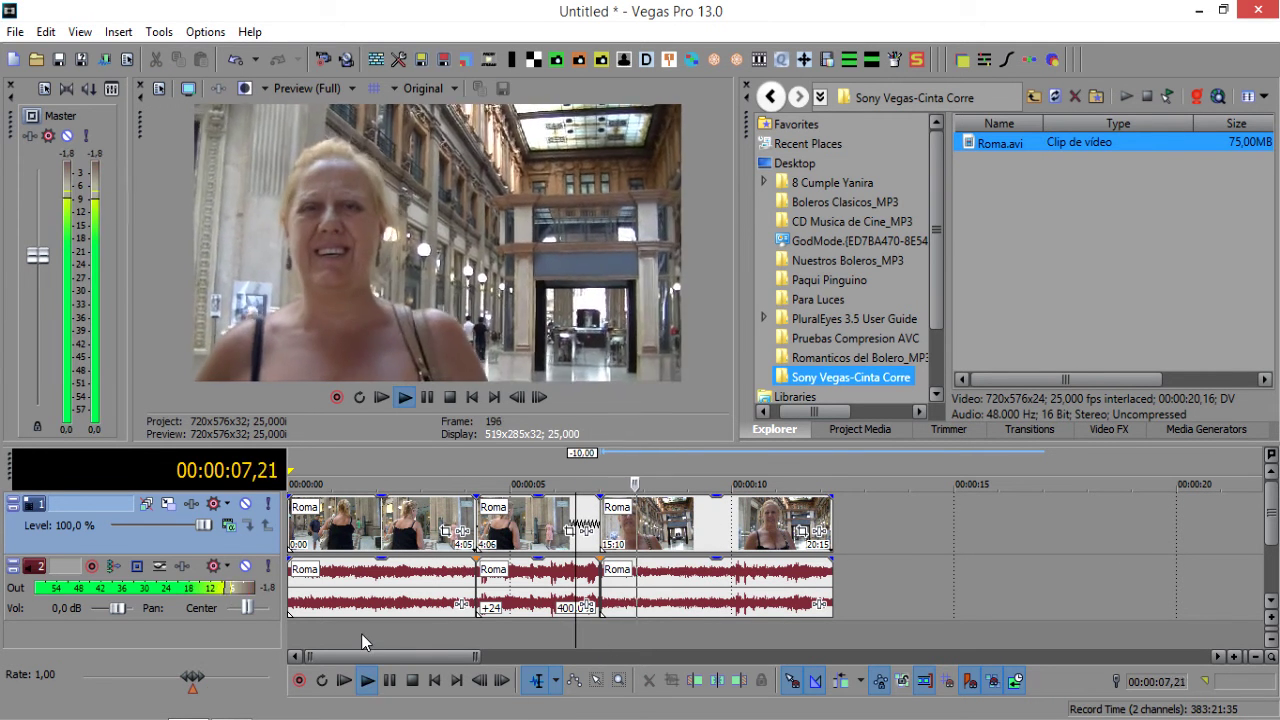
left_click(412, 684)
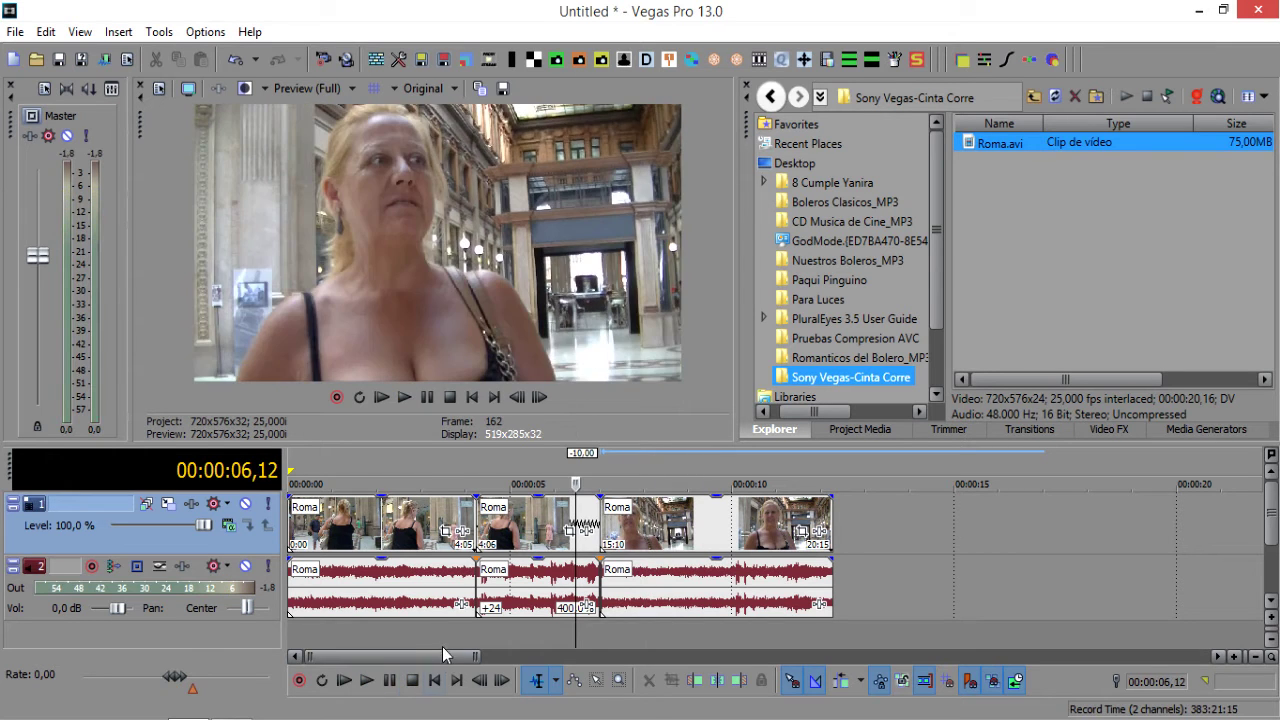
left_click(426, 633)
left_click(367, 681)
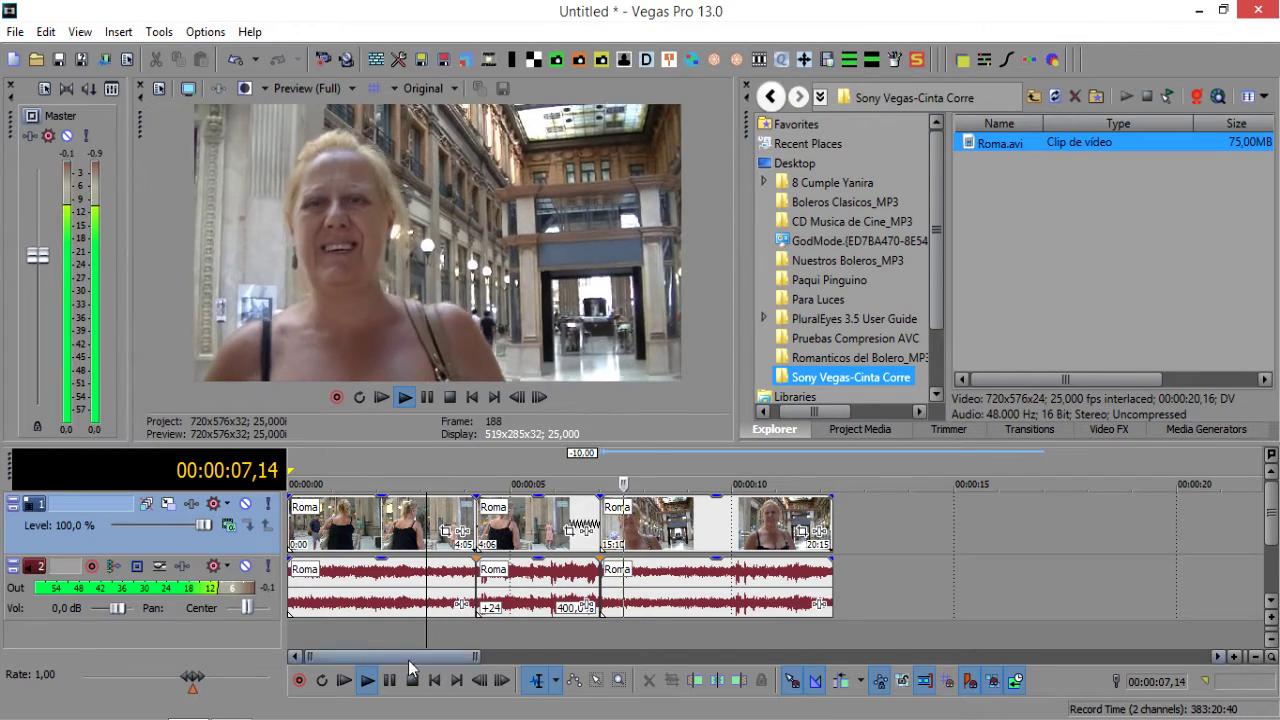
left_click(412, 680)
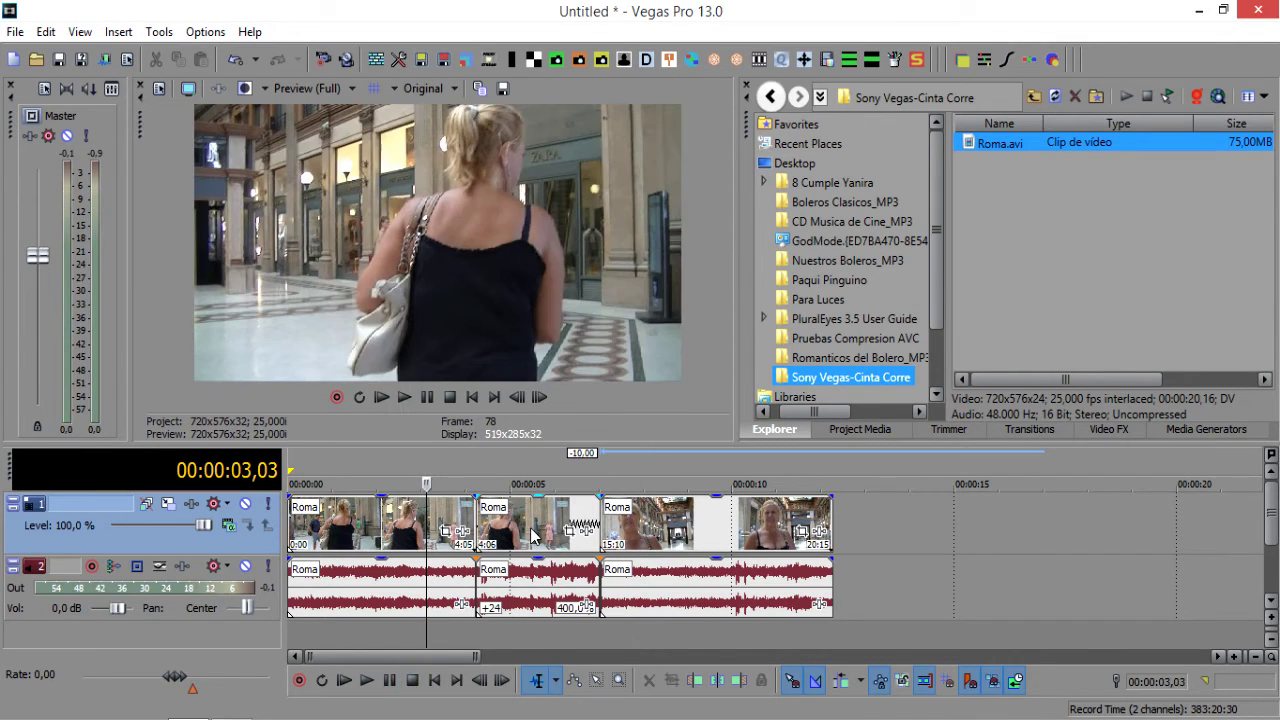
Step: Add the Sony TV Simulator effect to the compressed middle video segment
left_click(531, 536)
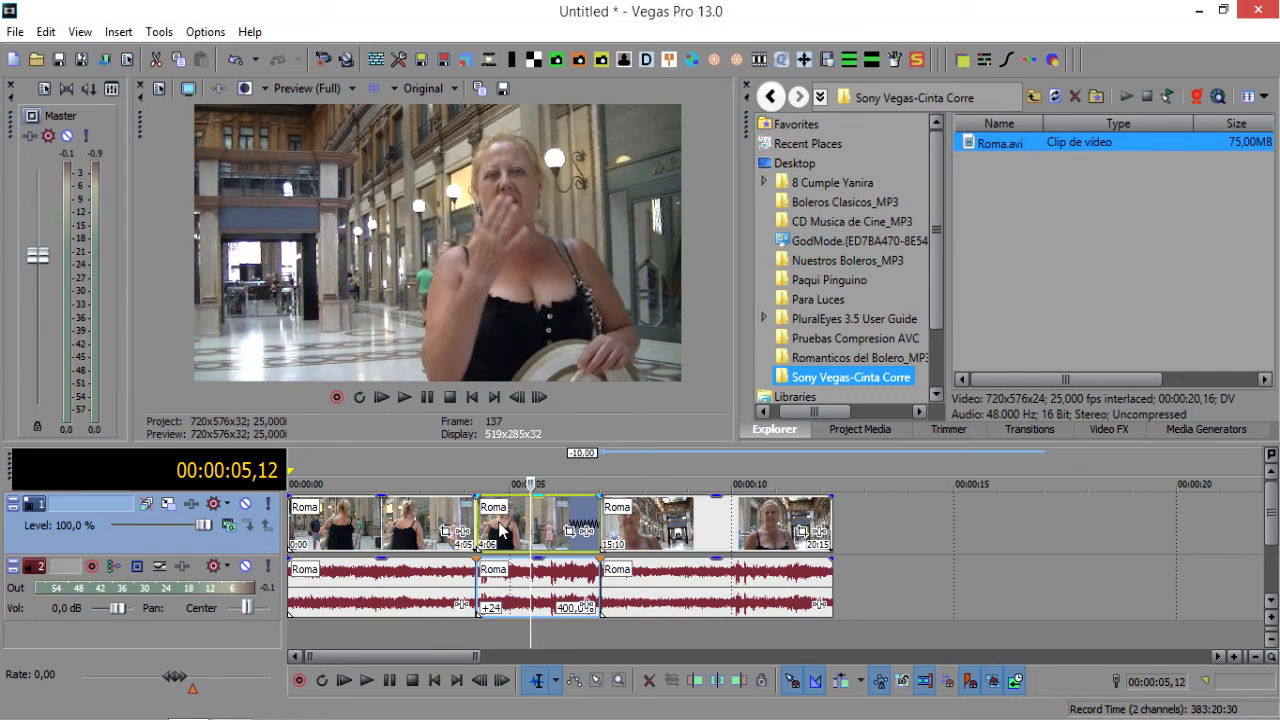
left_click(586, 532)
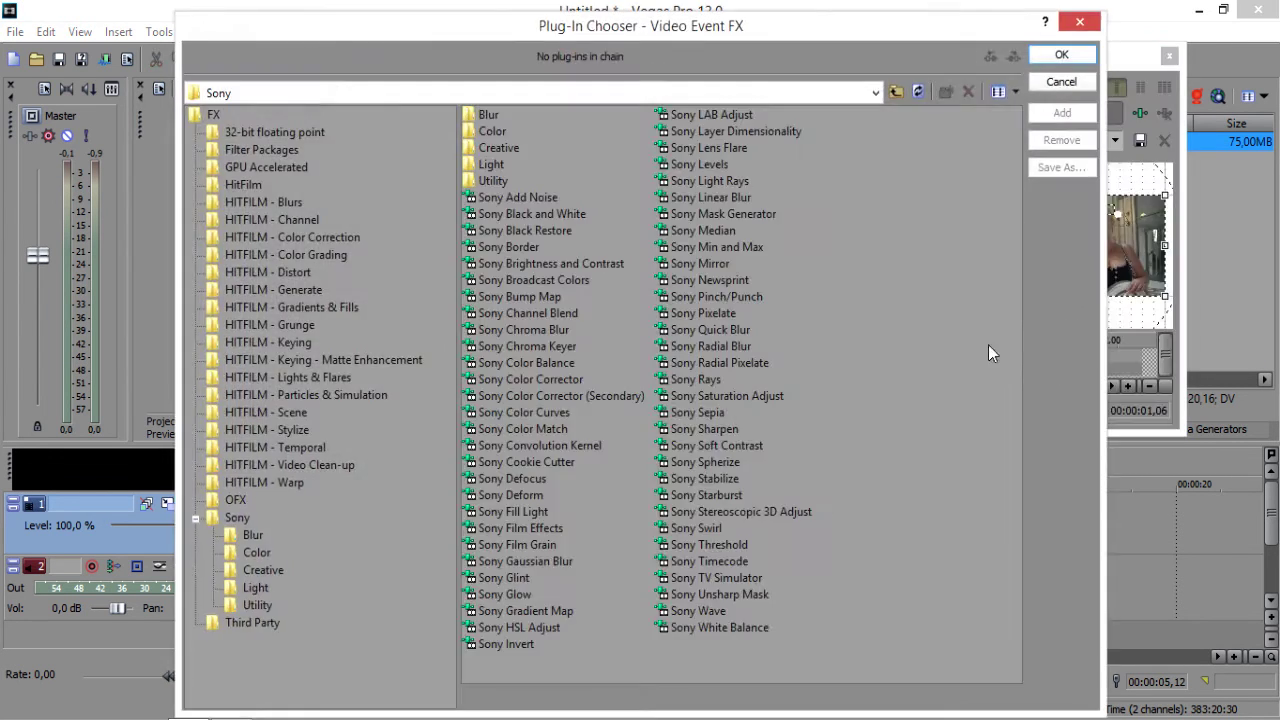
left_click(748, 580)
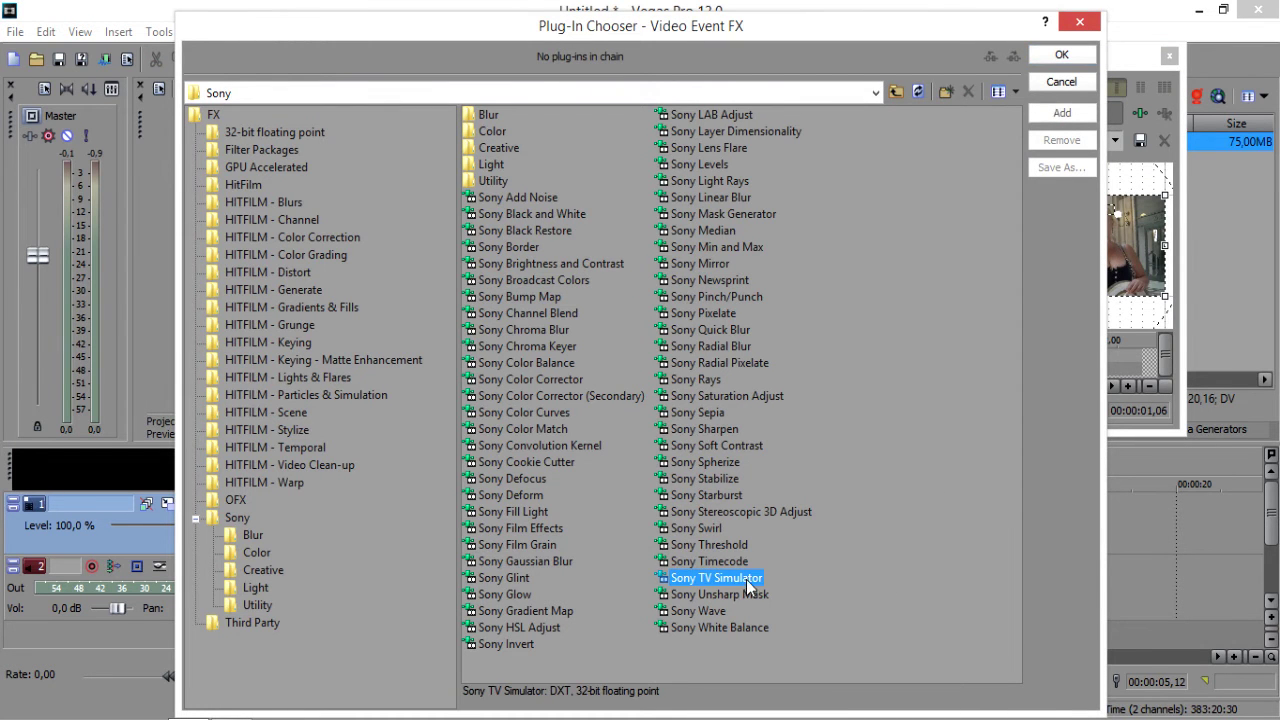
left_click(1055, 113)
left_click(1064, 54)
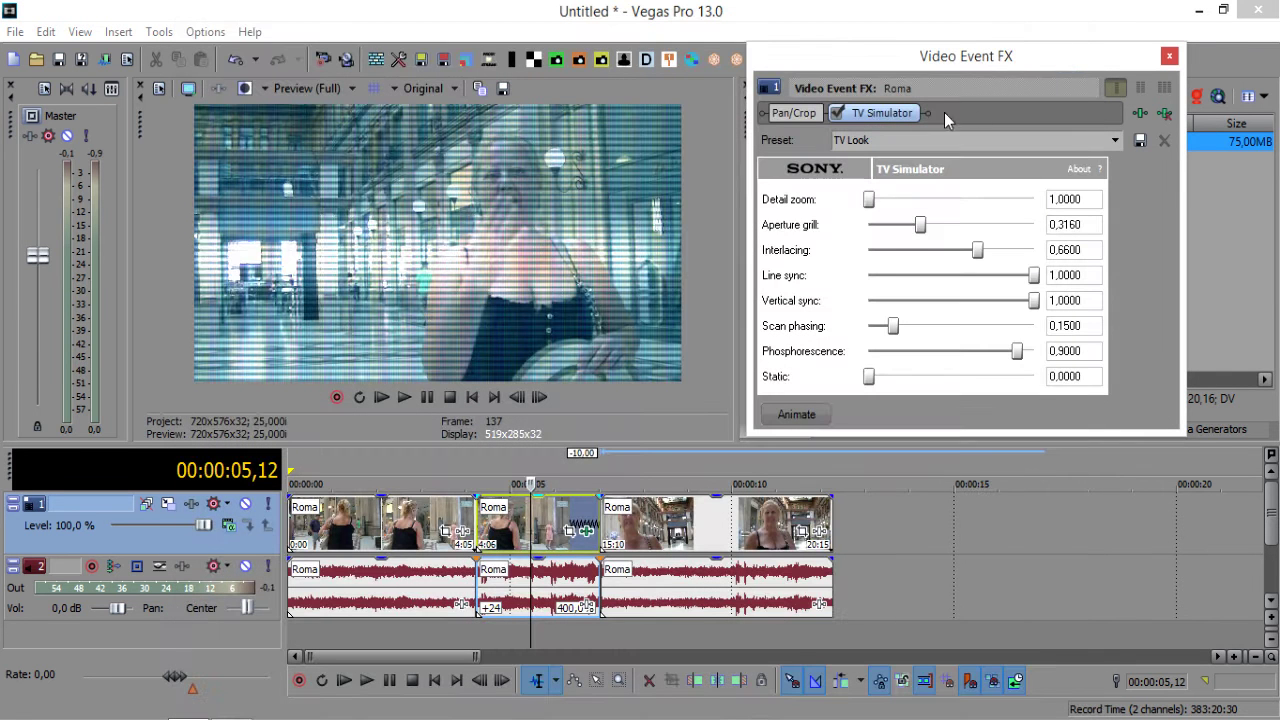
Step: Apply the Reset to None preset to TV Simulator, with line sync 0,6920, vertical sync 0,8800 and scan phasing 1,0000
left_click(1114, 140)
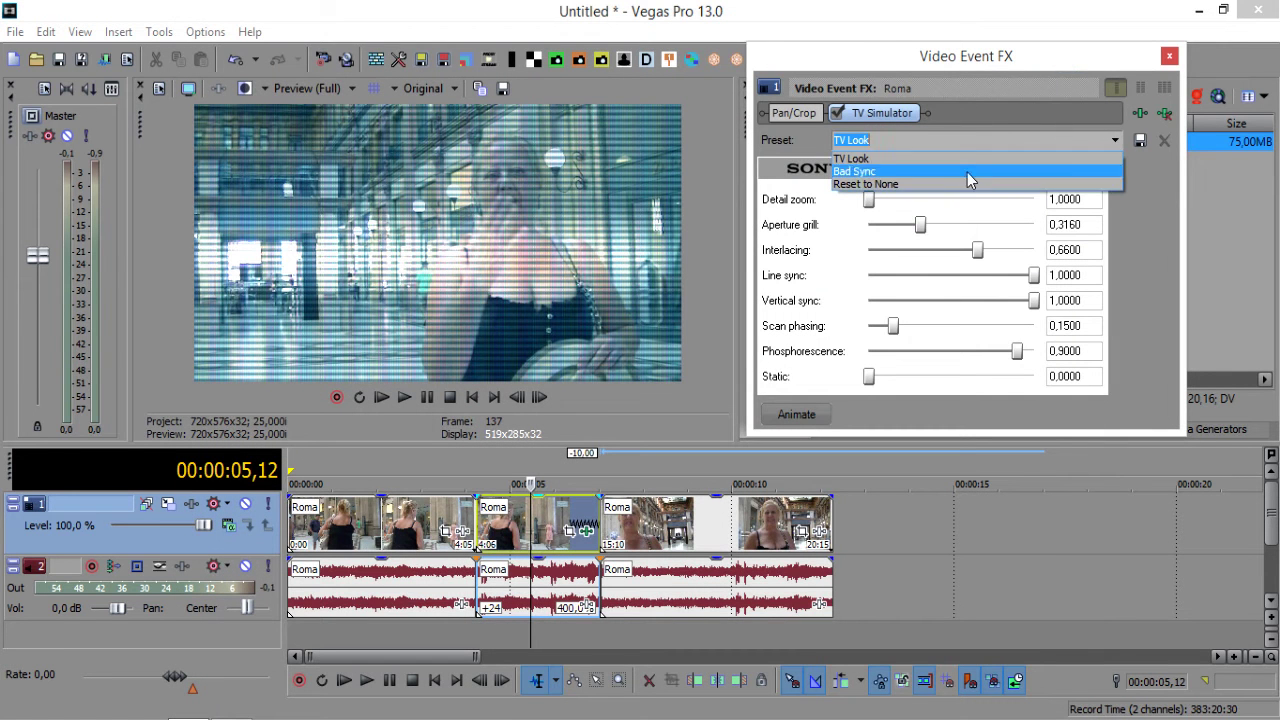
left_click(957, 186)
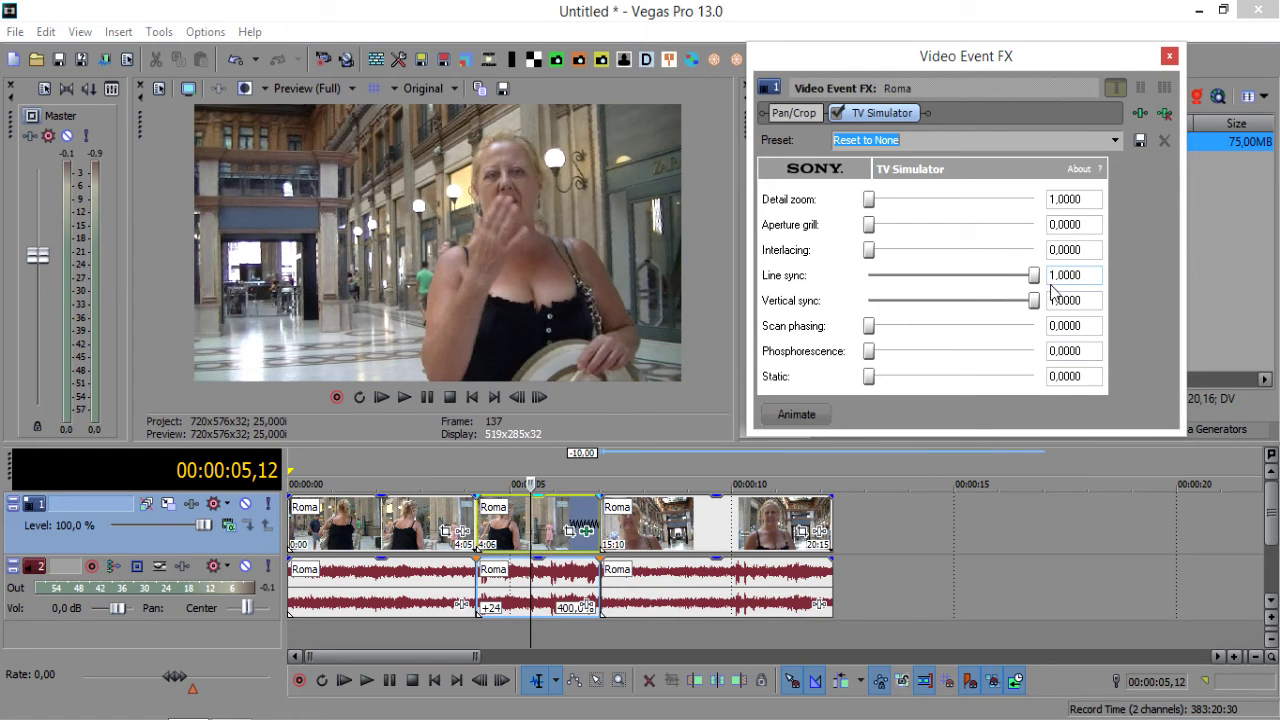
mouse_move(1036, 285)
left_mouse_down()
mouse_move(977, 300)
mouse_move(1024, 305)
mouse_move(1012, 310)
left_mouse_up()
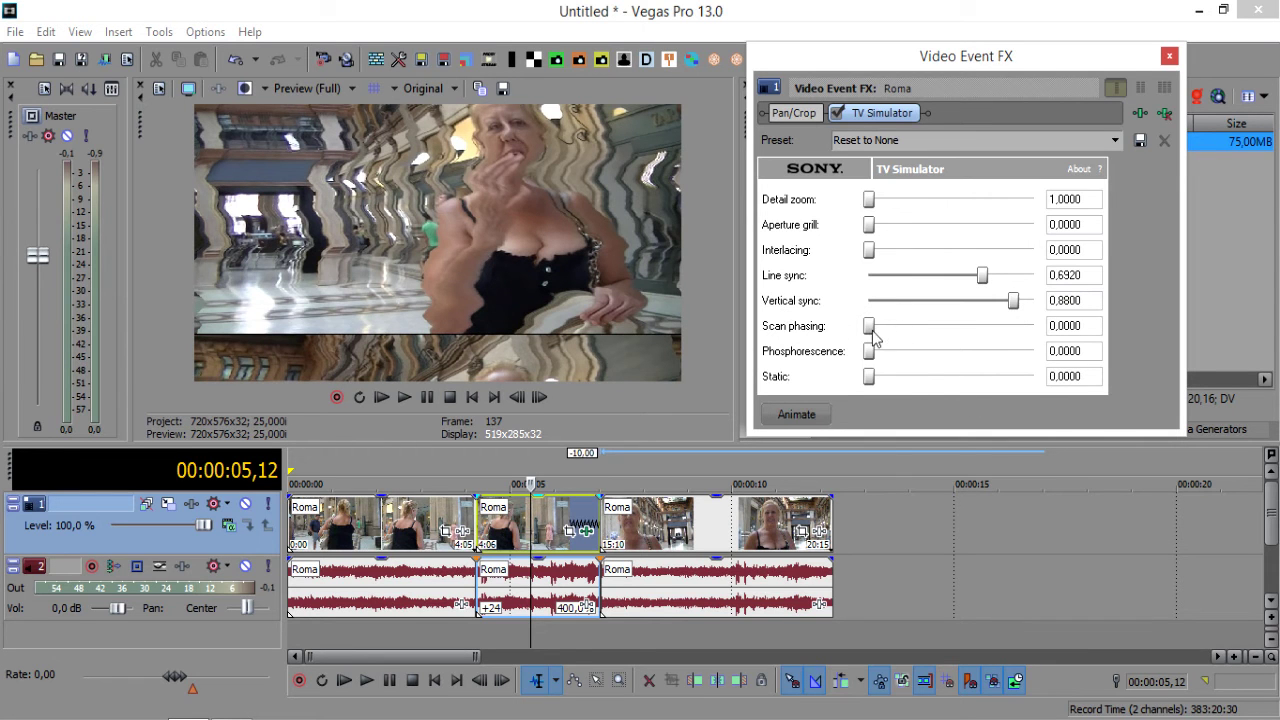
left_click_drag(869, 331, 1079, 342)
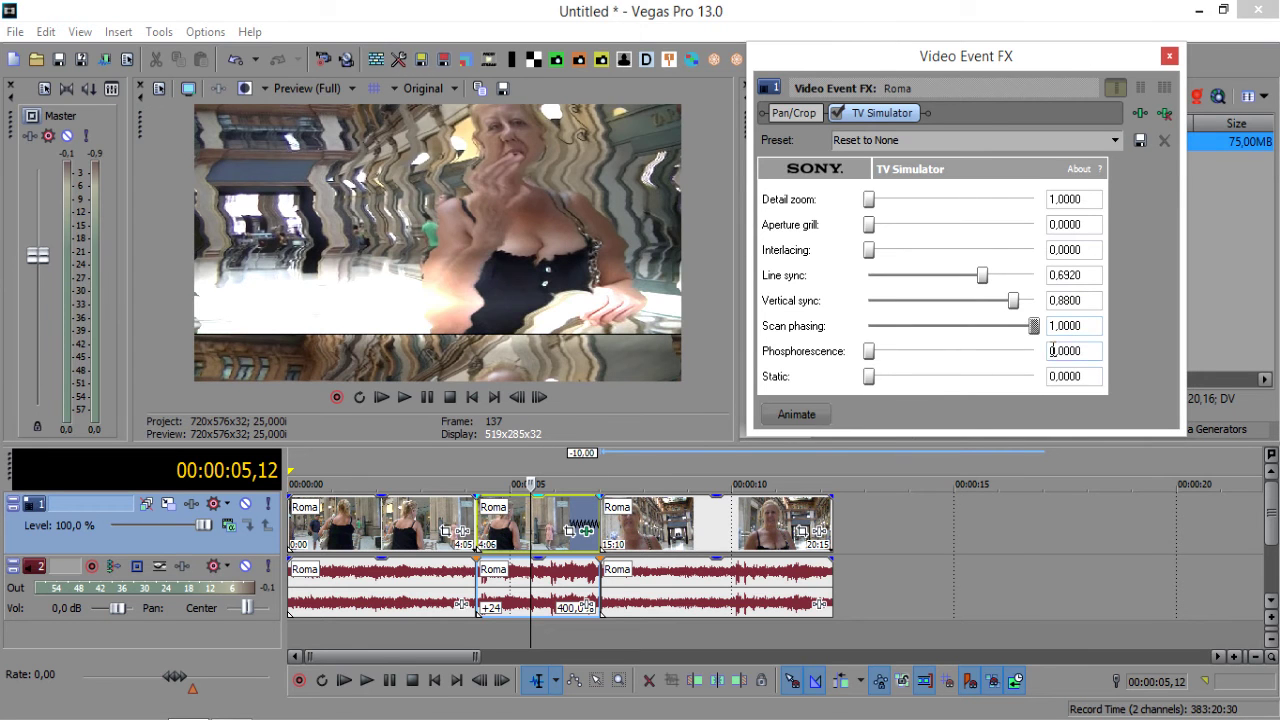
Step: Play back the effect from 00:00:03,14, set the TV Simulator scan phasing to 0,0000, and play the section again
left_click(446, 630)
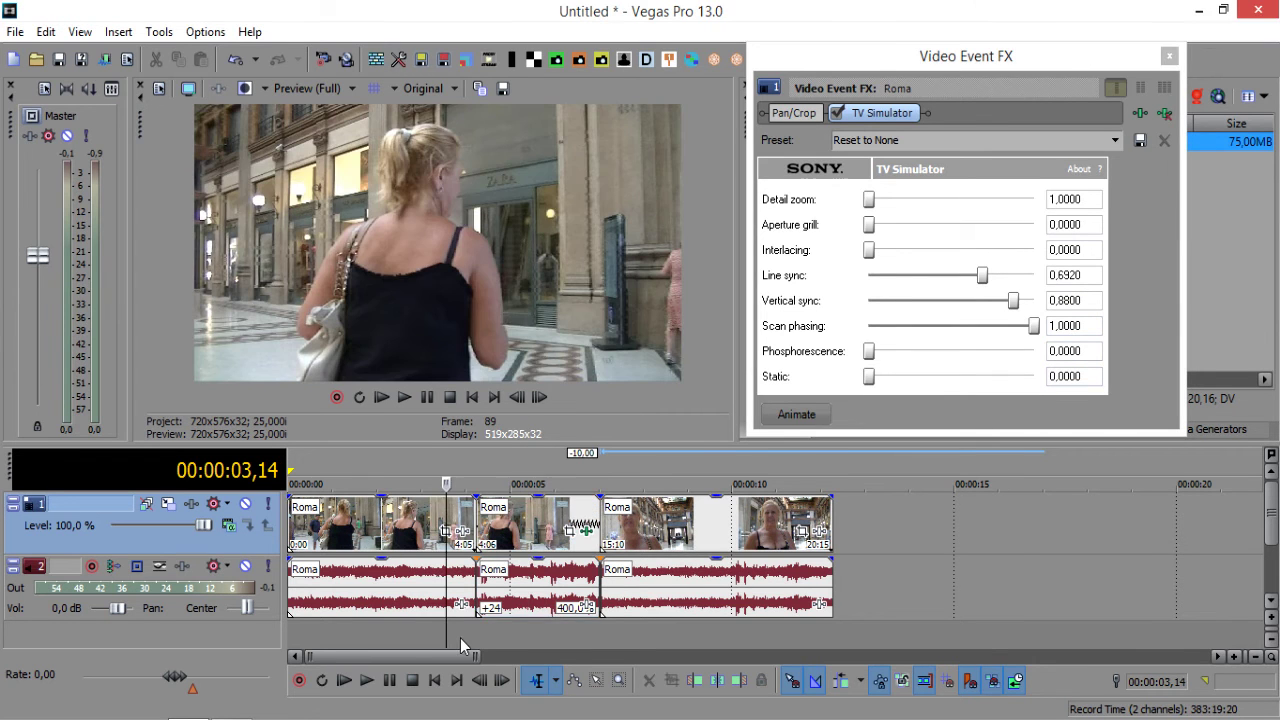
left_click(384, 682)
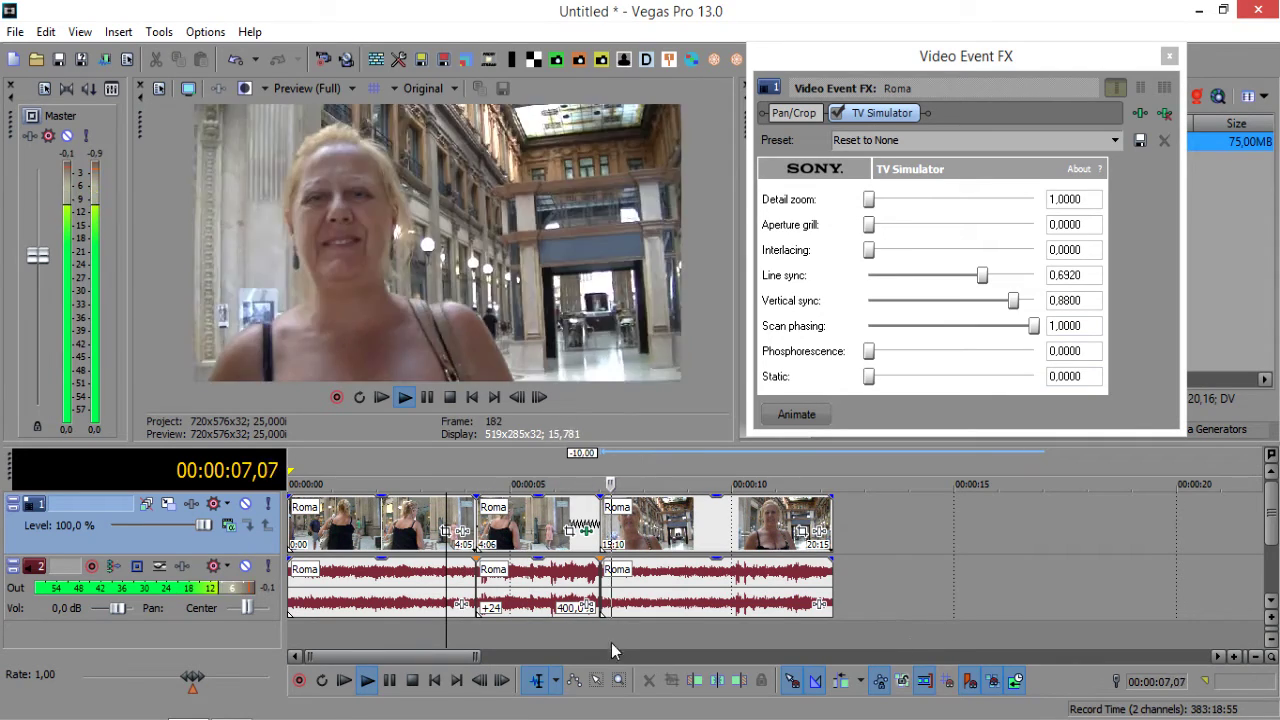
left_click(410, 684)
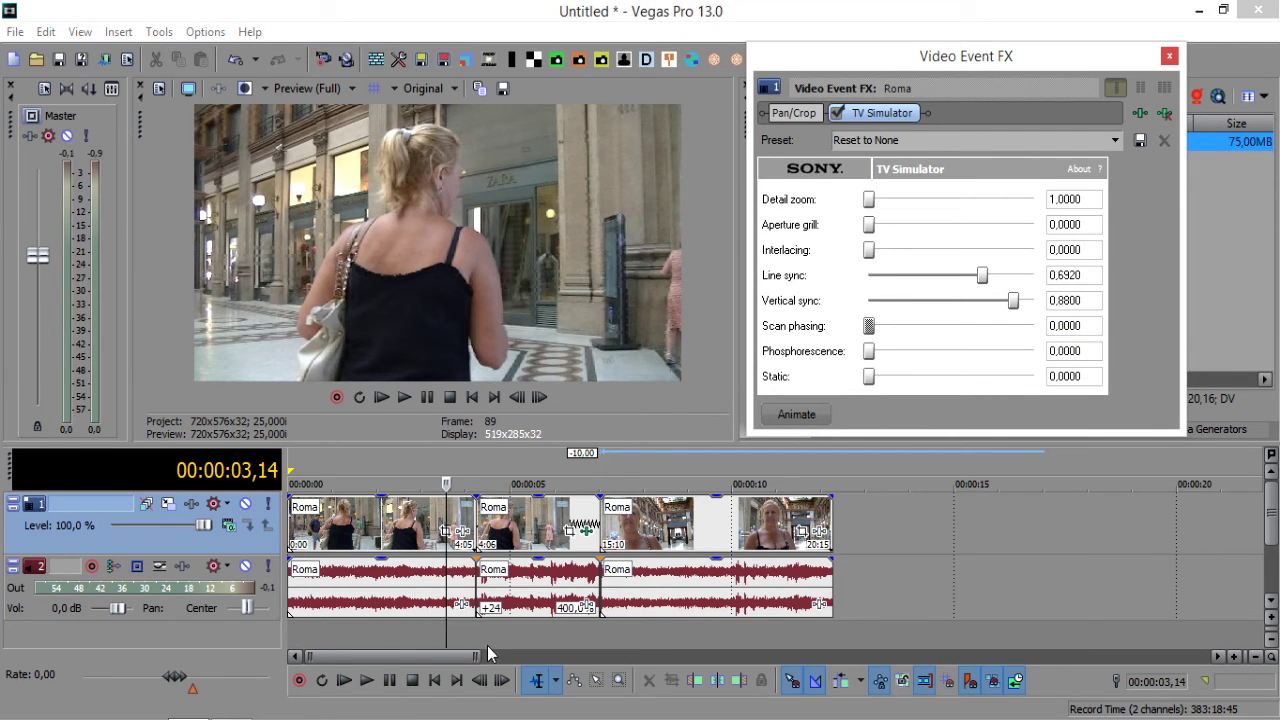
left_click(364, 681)
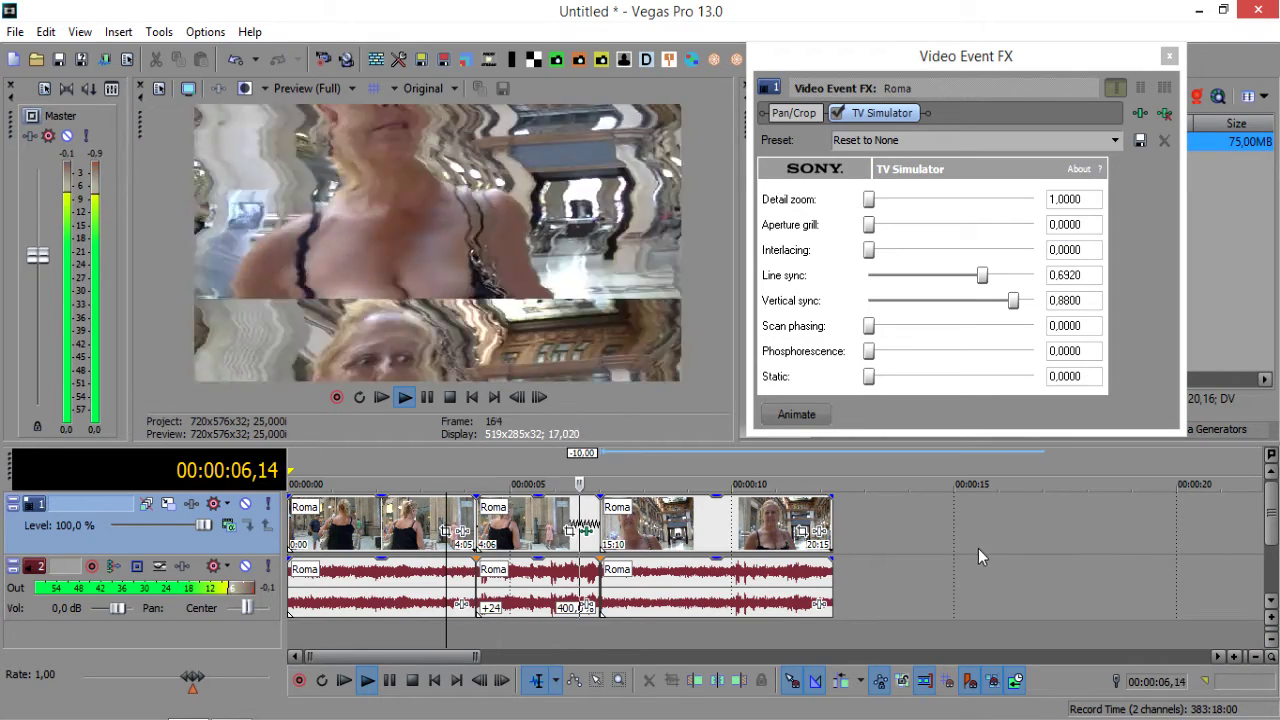
left_click(411, 682)
Step: Scrub through the compressed middle segment and reverse its video
left_click_drag(441, 627, 453, 628)
left_click(545, 511)
left_click_drag(545, 511, 520, 550)
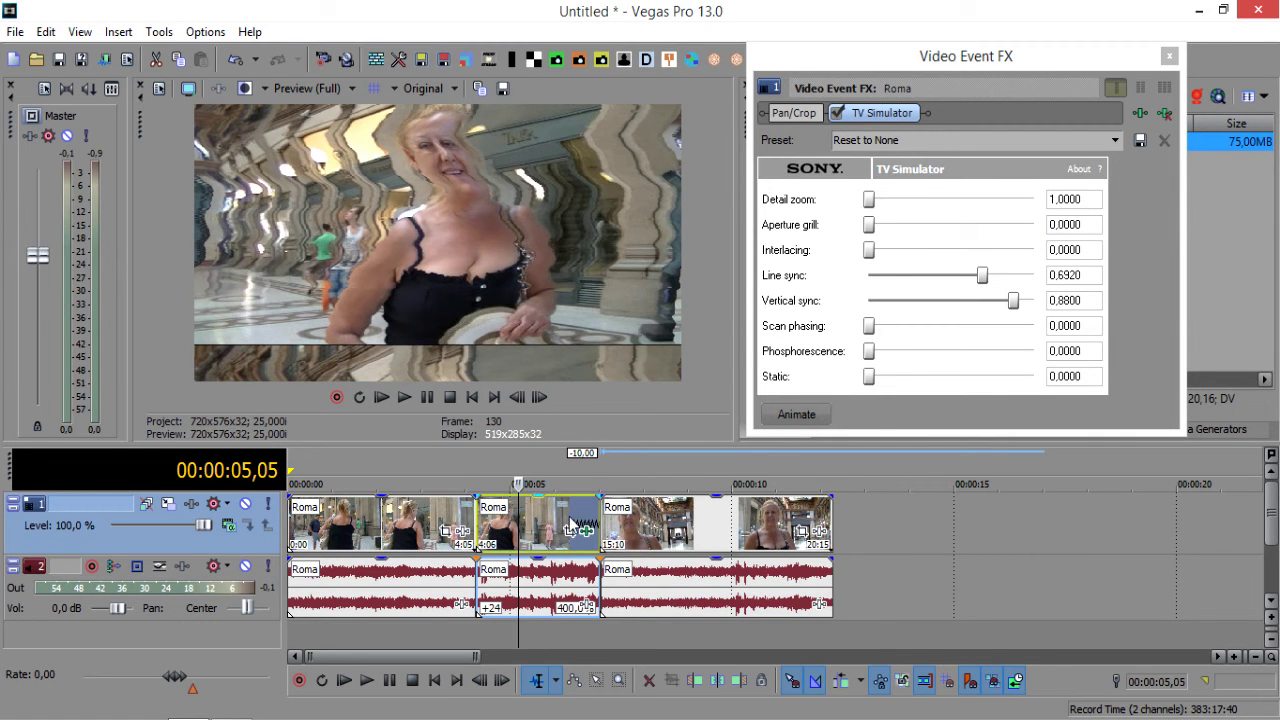
mouse_move(521, 531)
left_mouse_down()
mouse_move(550, 538)
mouse_move(486, 541)
mouse_move(543, 543)
mouse_move(536, 530)
left_mouse_up()
right_click(549, 528)
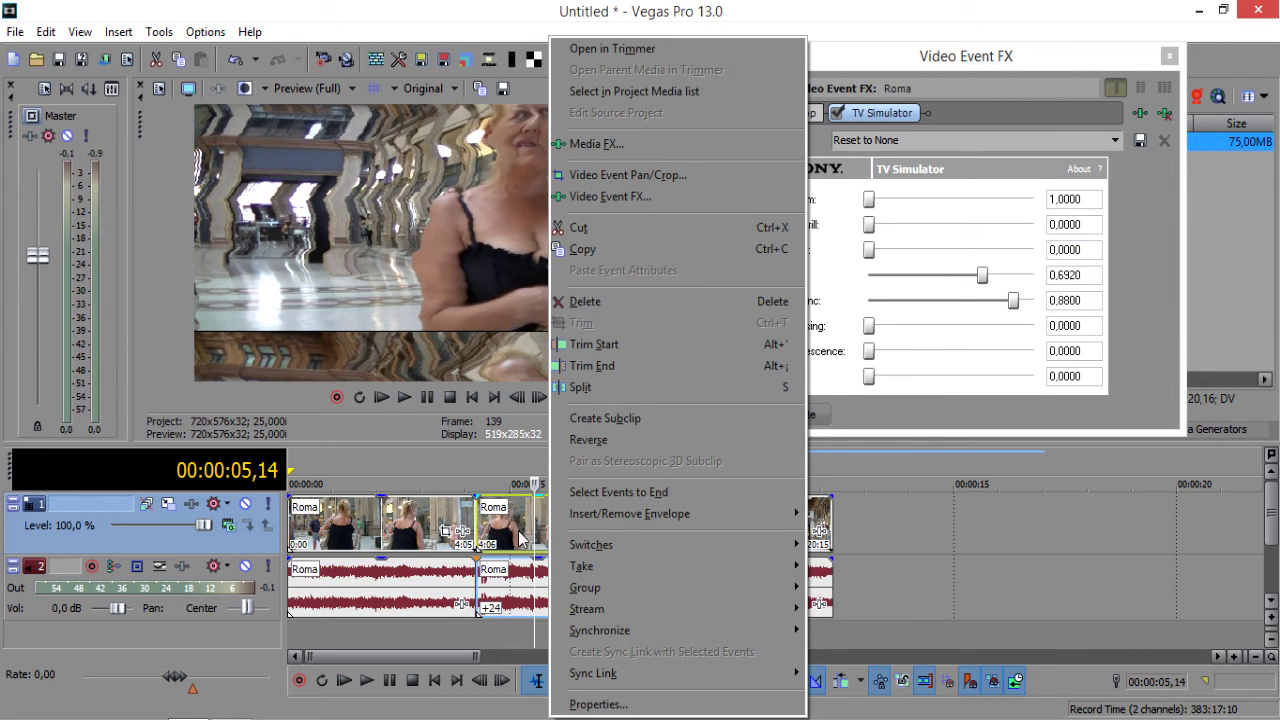
left_click(607, 442)
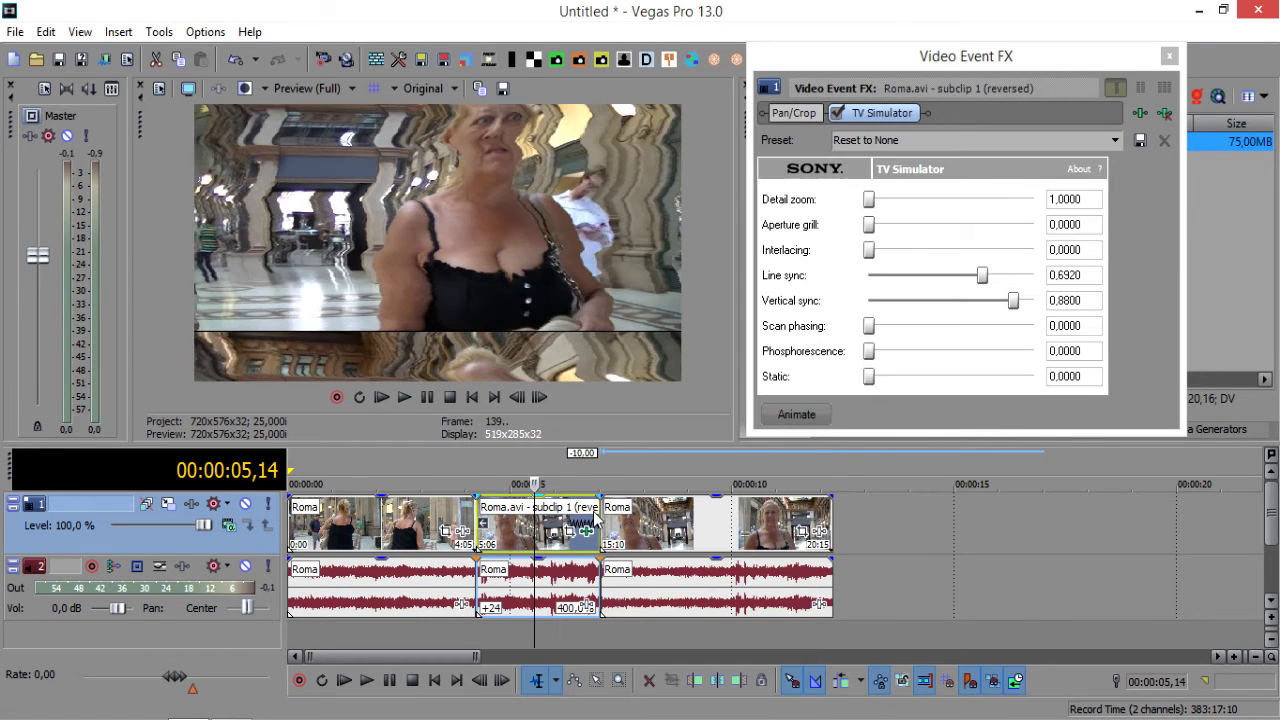
Step: Play back the reversed middle segment from 00:00:04,06, and undo the reversal
left_click(508, 537)
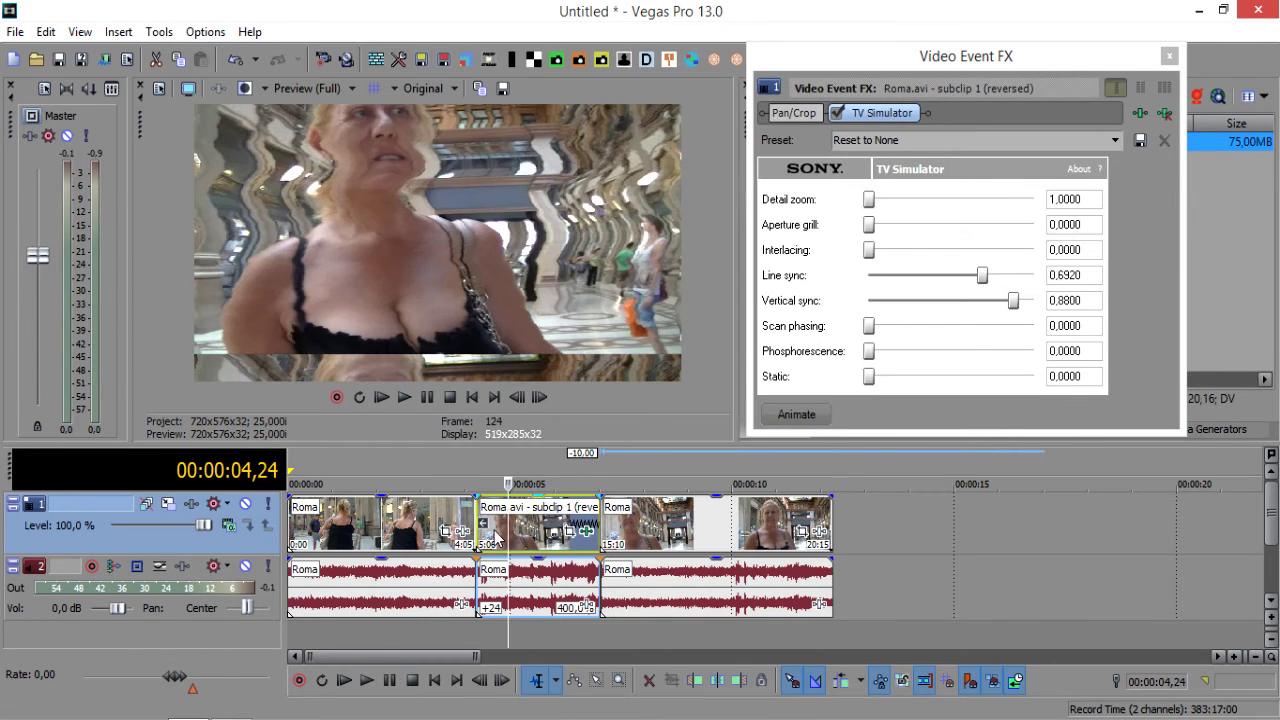
left_click(477, 636)
left_click(366, 680)
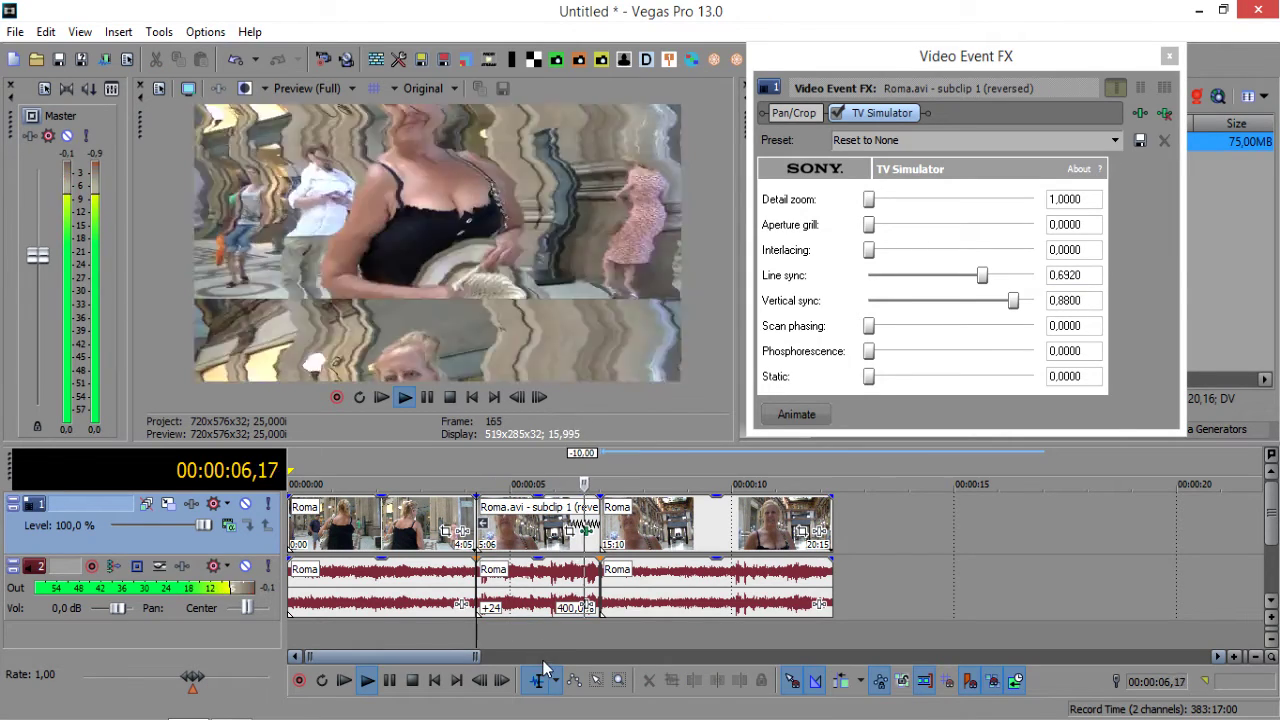
left_click(412, 680)
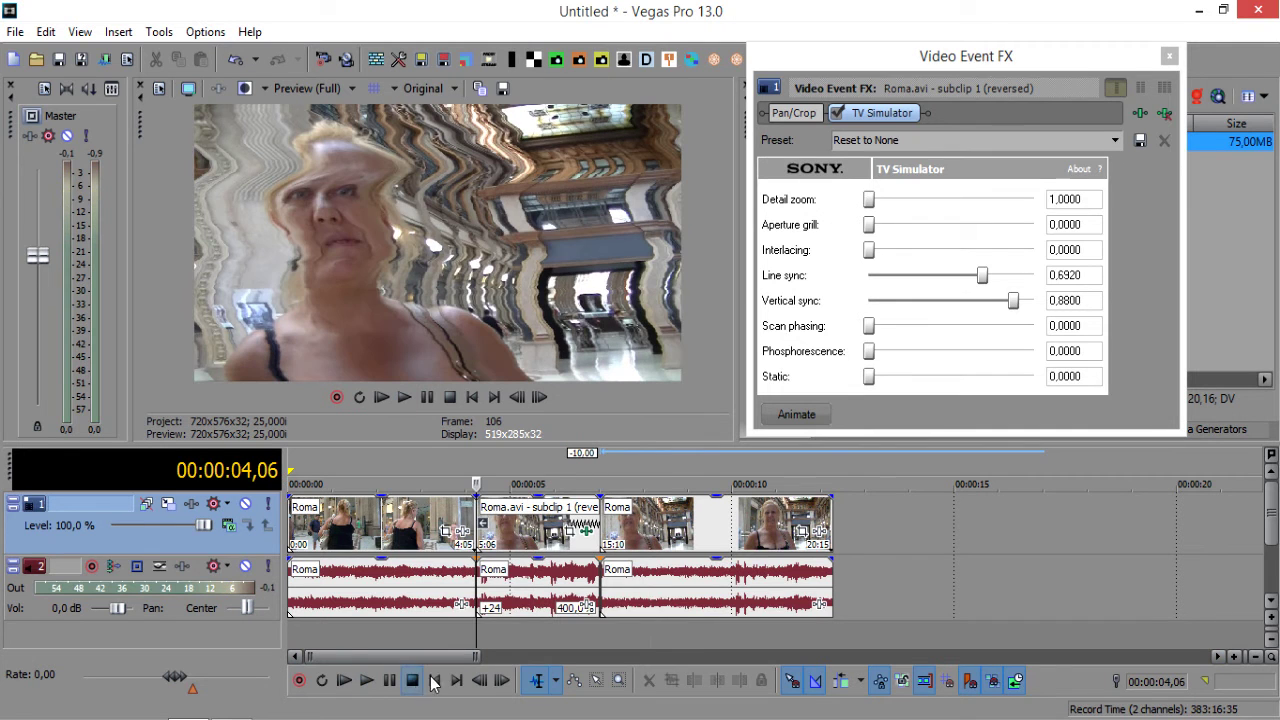
left_click(235, 59)
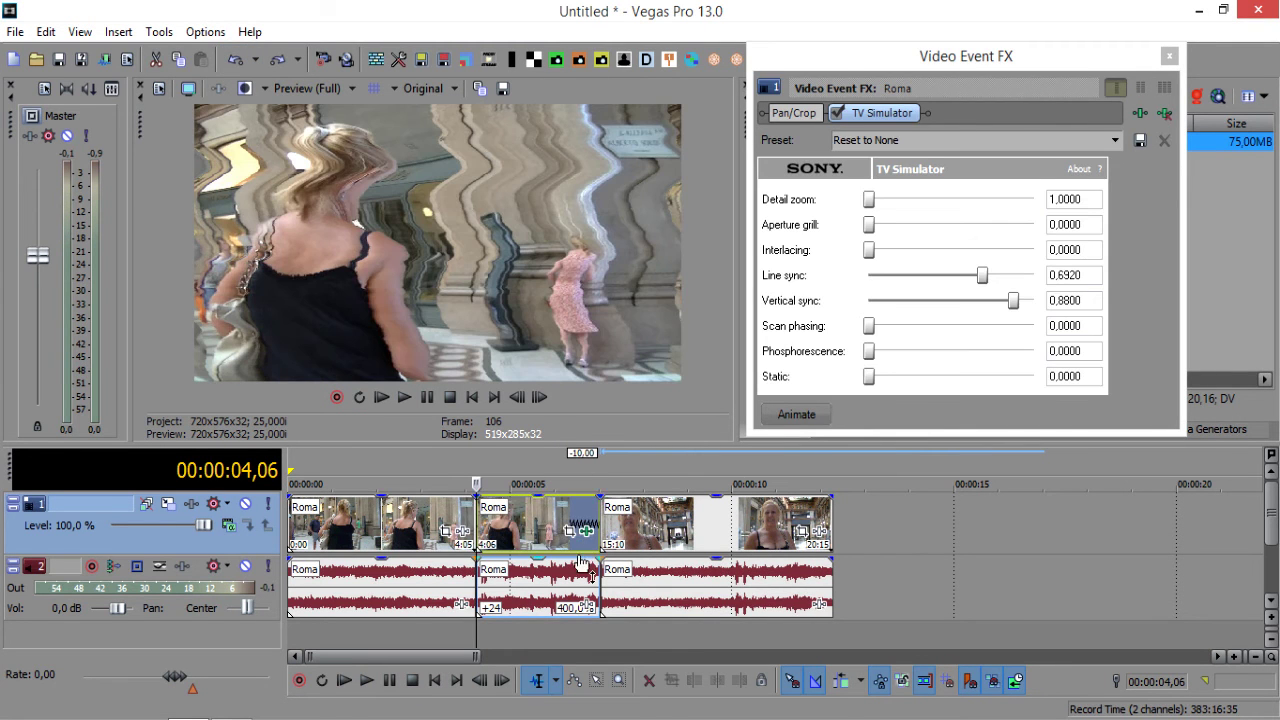
Step: Shift the last segment 4 seconds later, and paste a copy of the compressed middle segment into the gap at 00:00:07,01
key("ctrl+z")
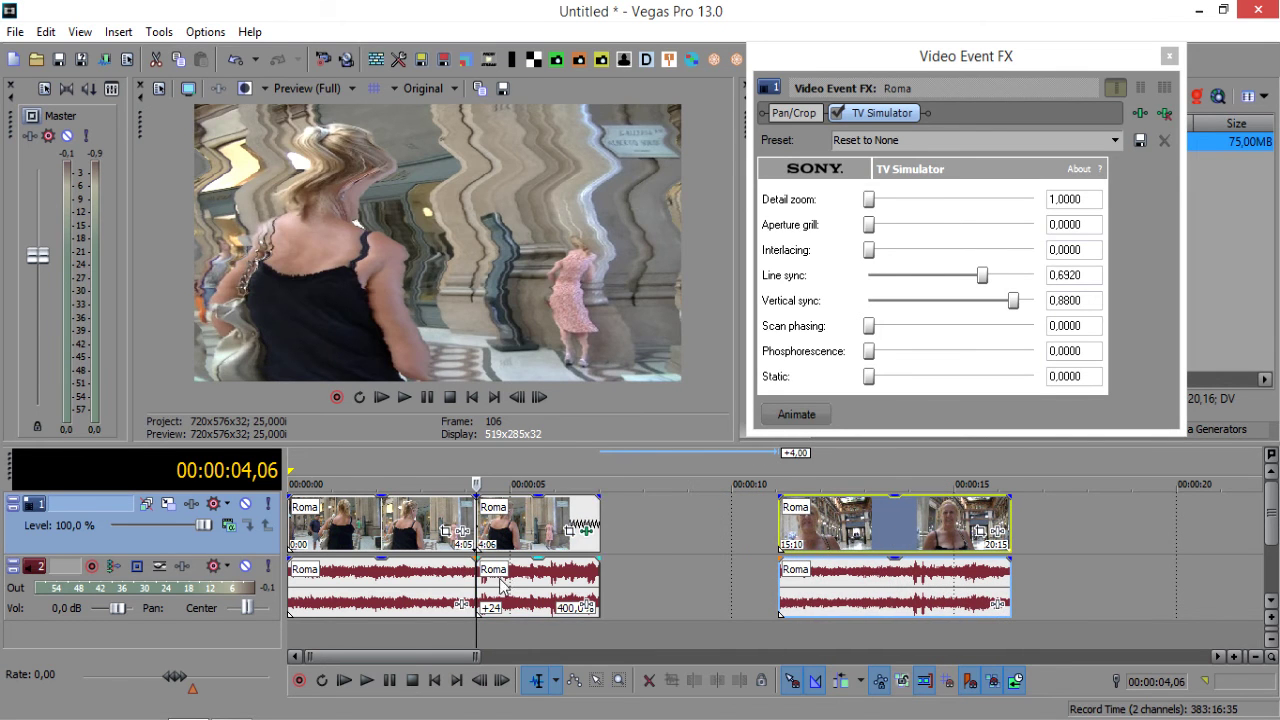
left_click(503, 523)
right_click(528, 522)
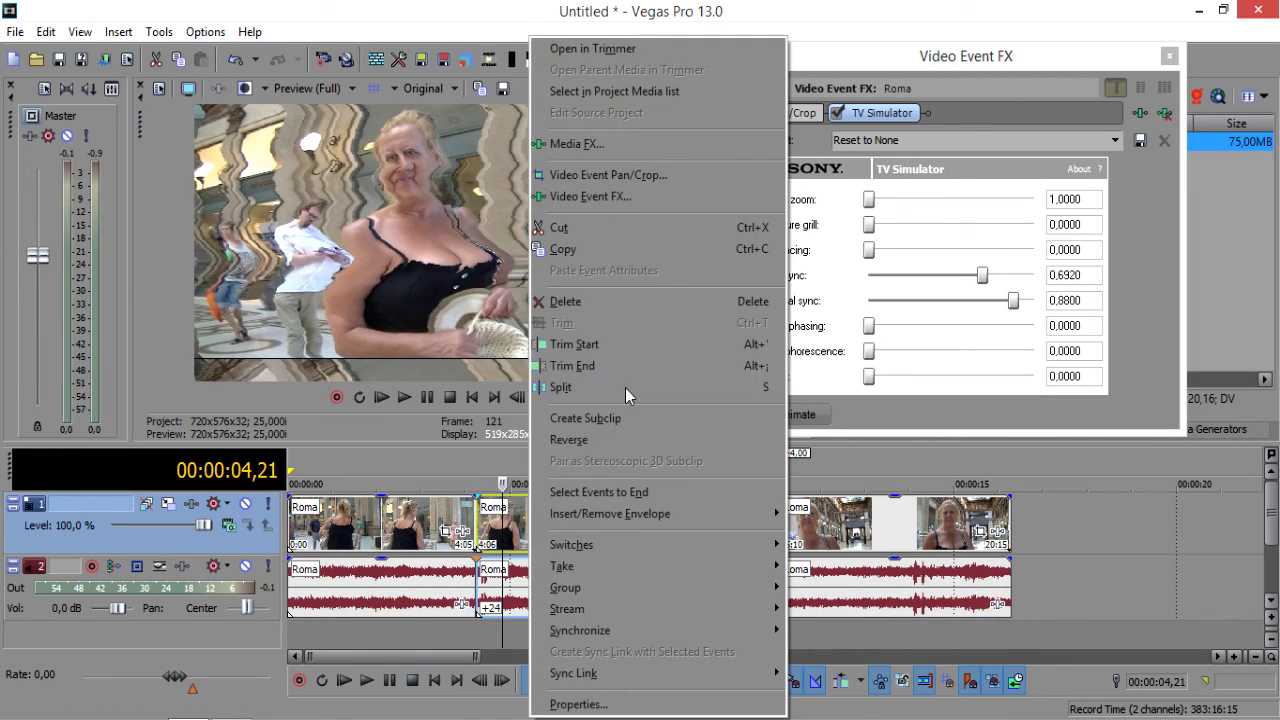
left_click(628, 250)
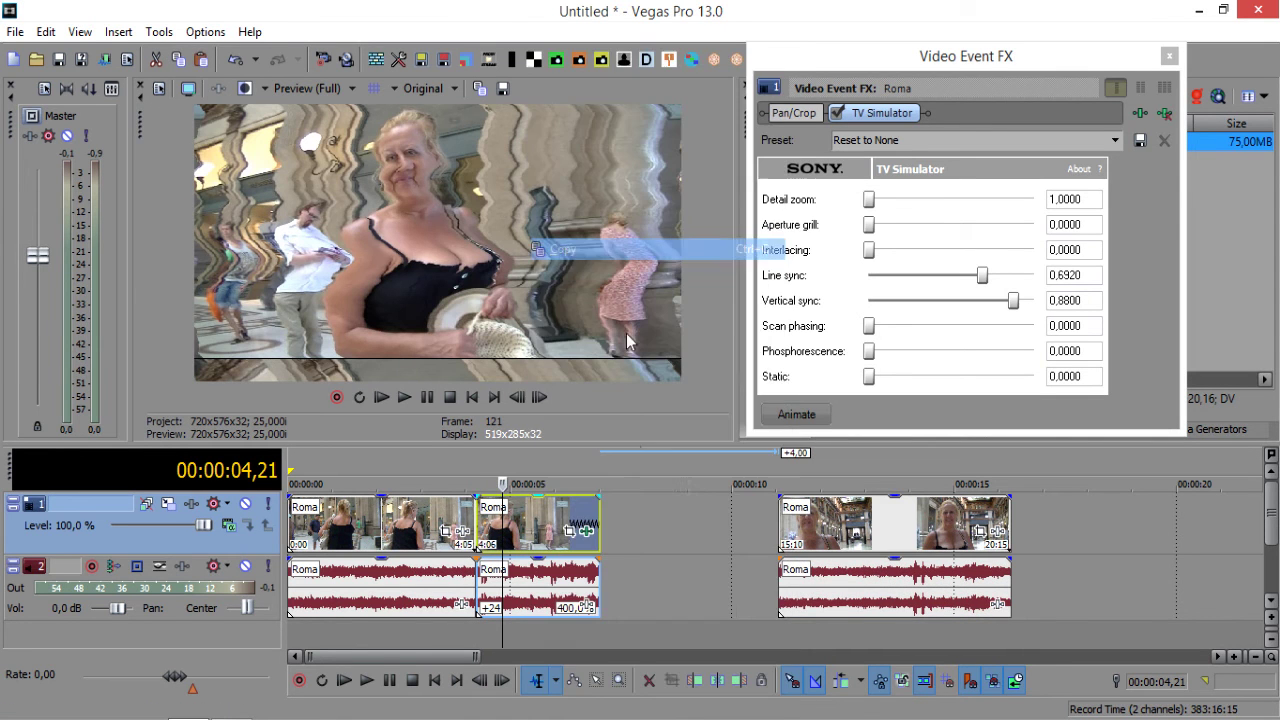
left_click(603, 647)
right_click(625, 510)
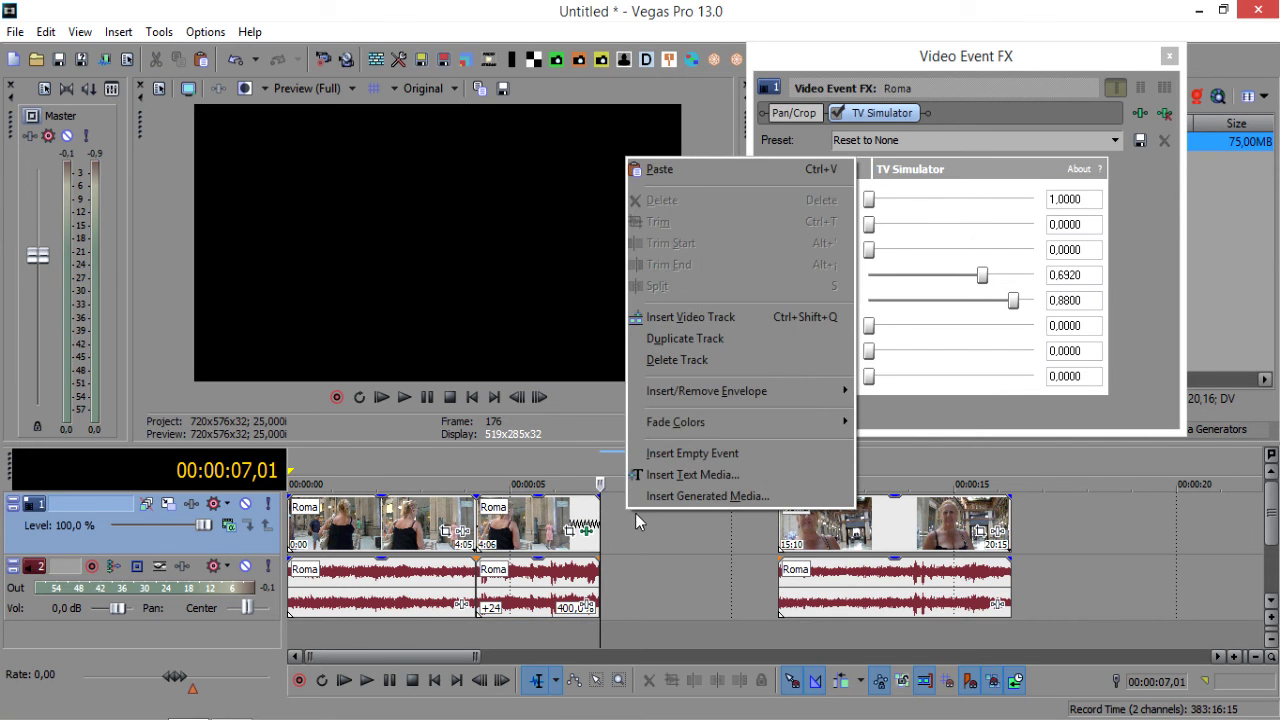
left_click(687, 172)
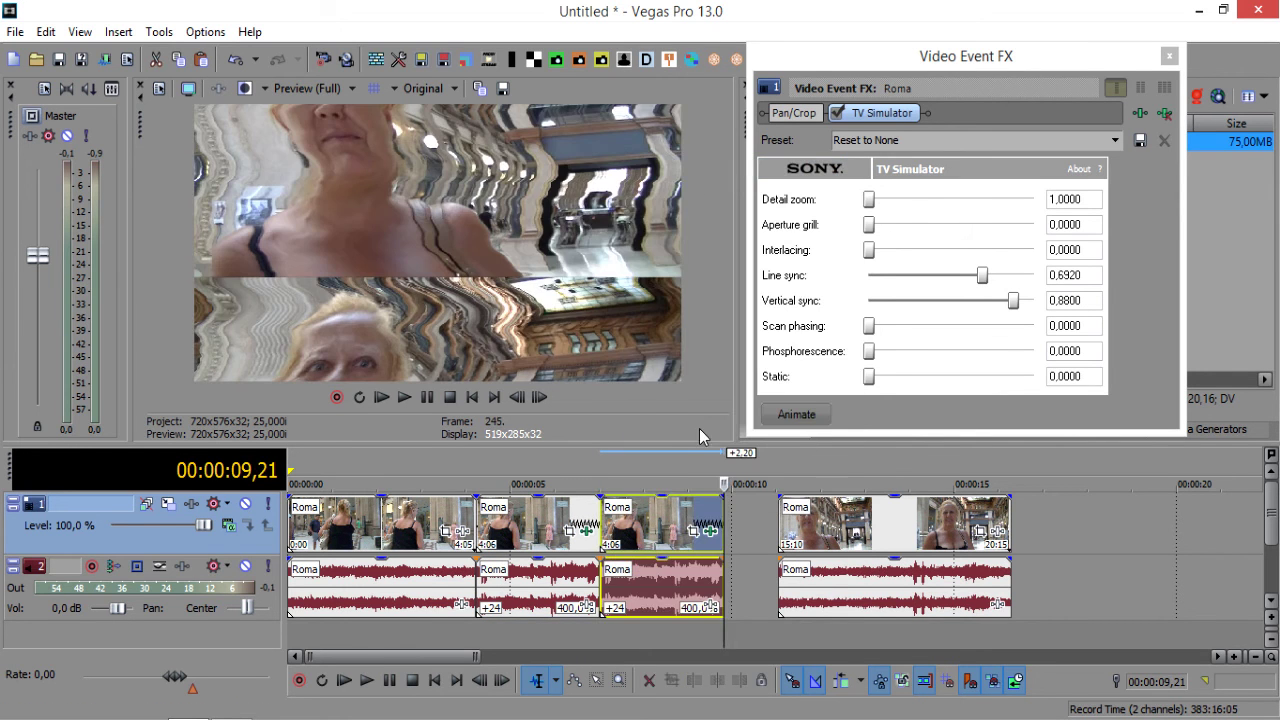
Step: Reverse the video of the pasted copy of the compressed segment
left_click(659, 527)
right_click(647, 527)
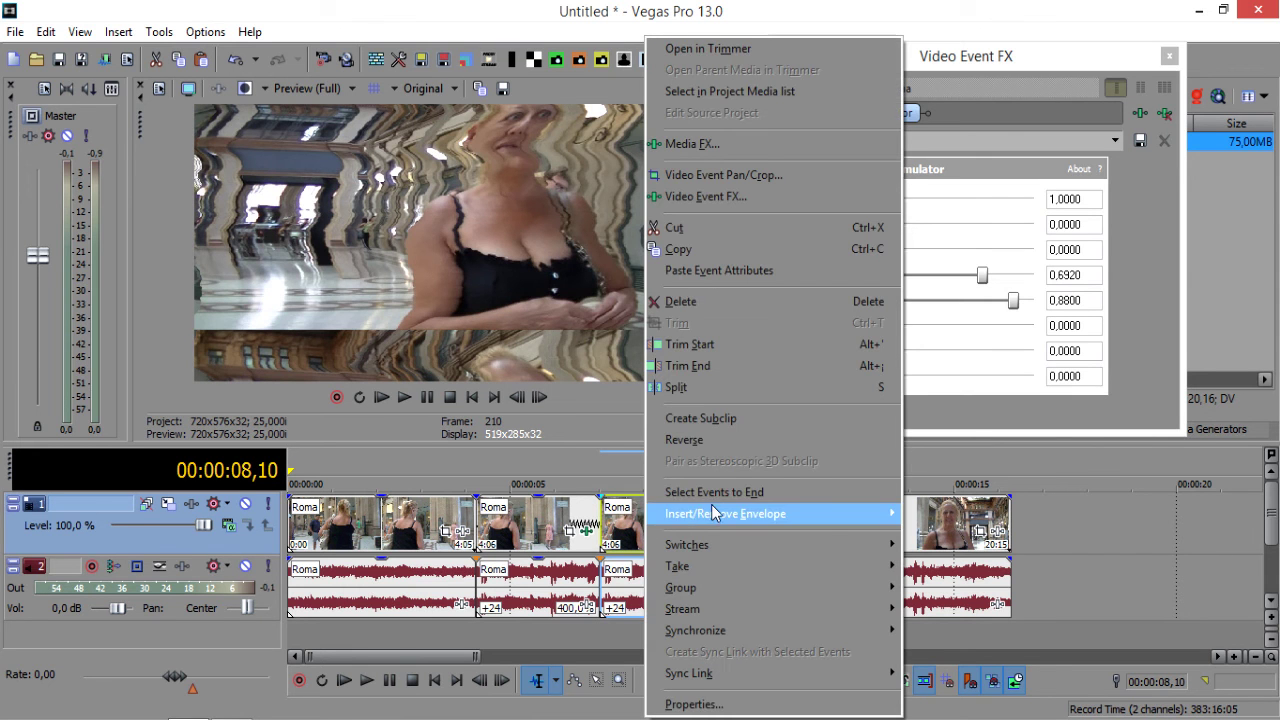
left_click(701, 438)
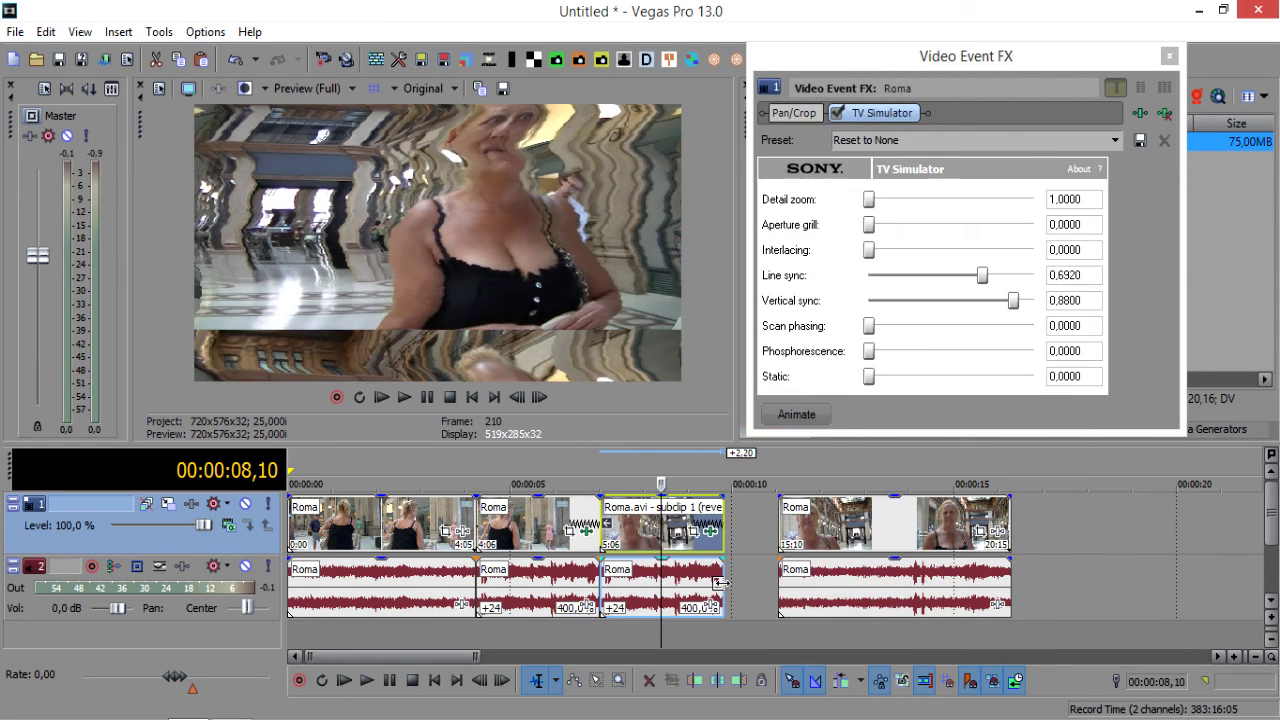
Step: Move the last segment against the end of the reversed copy, and play back from 00:00:06,01
left_click_drag(813, 527, 740, 540)
left_click(558, 527)
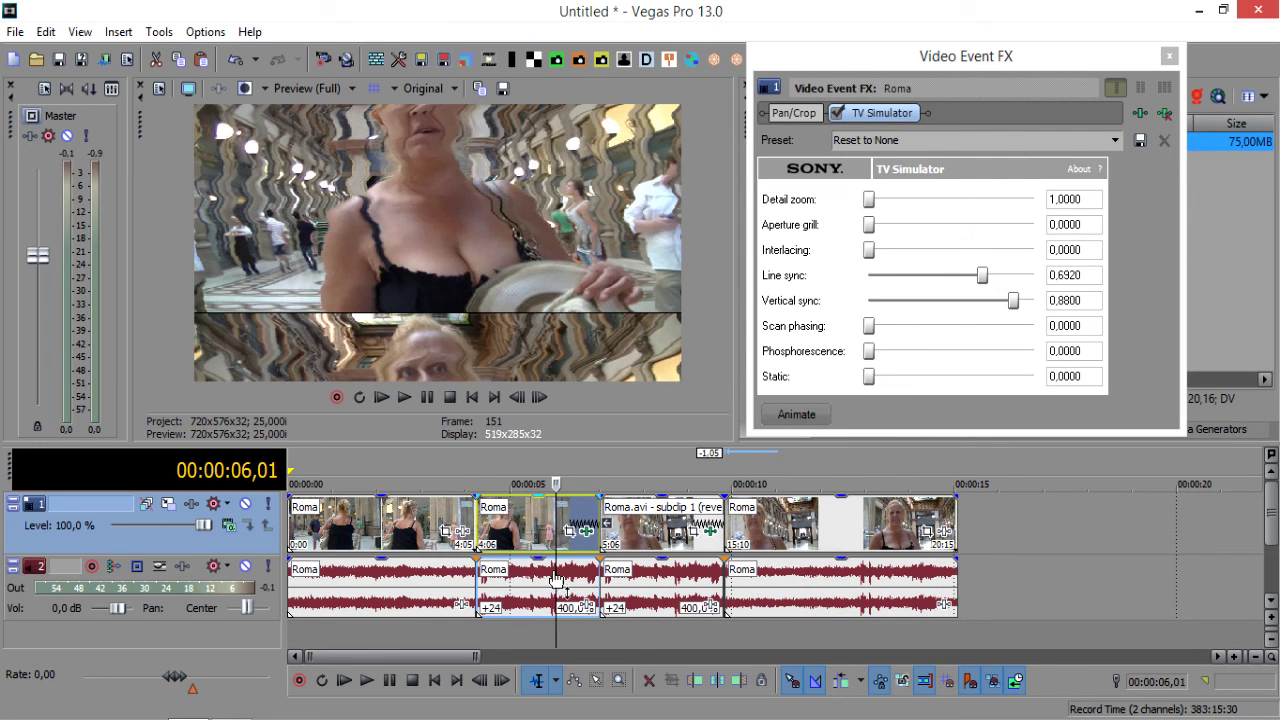
left_click(369, 683)
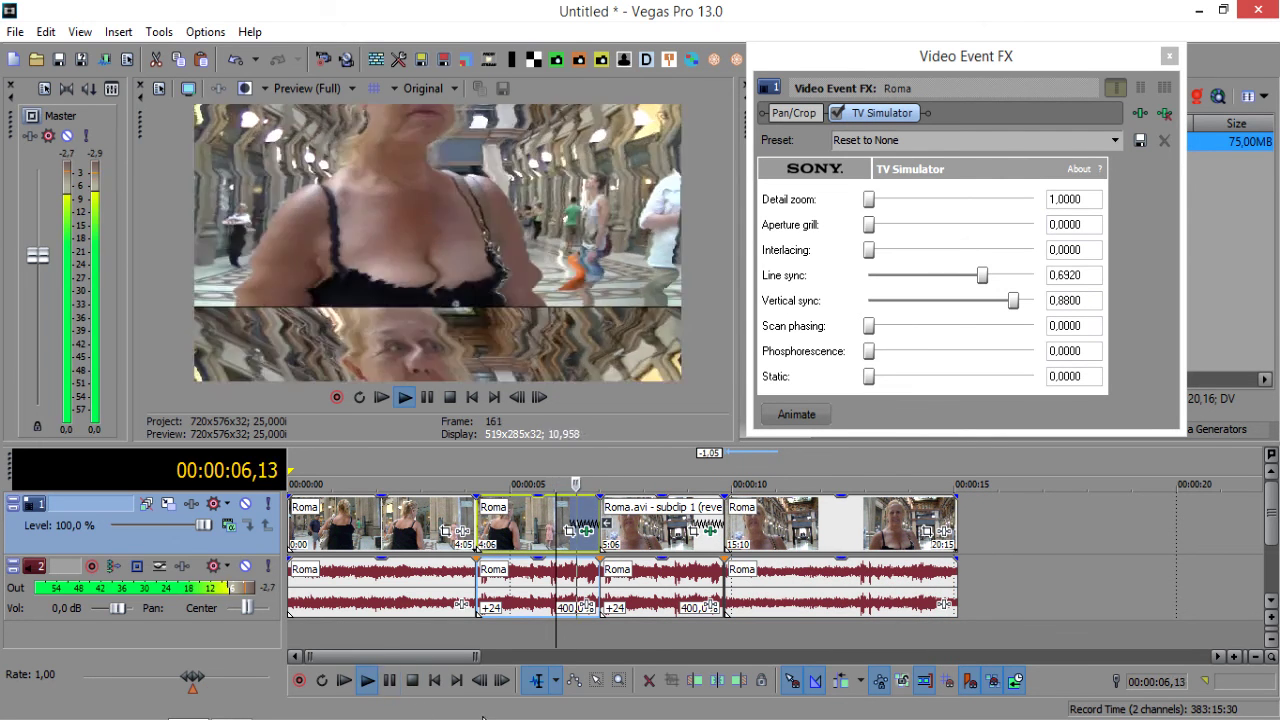
left_click(412, 680)
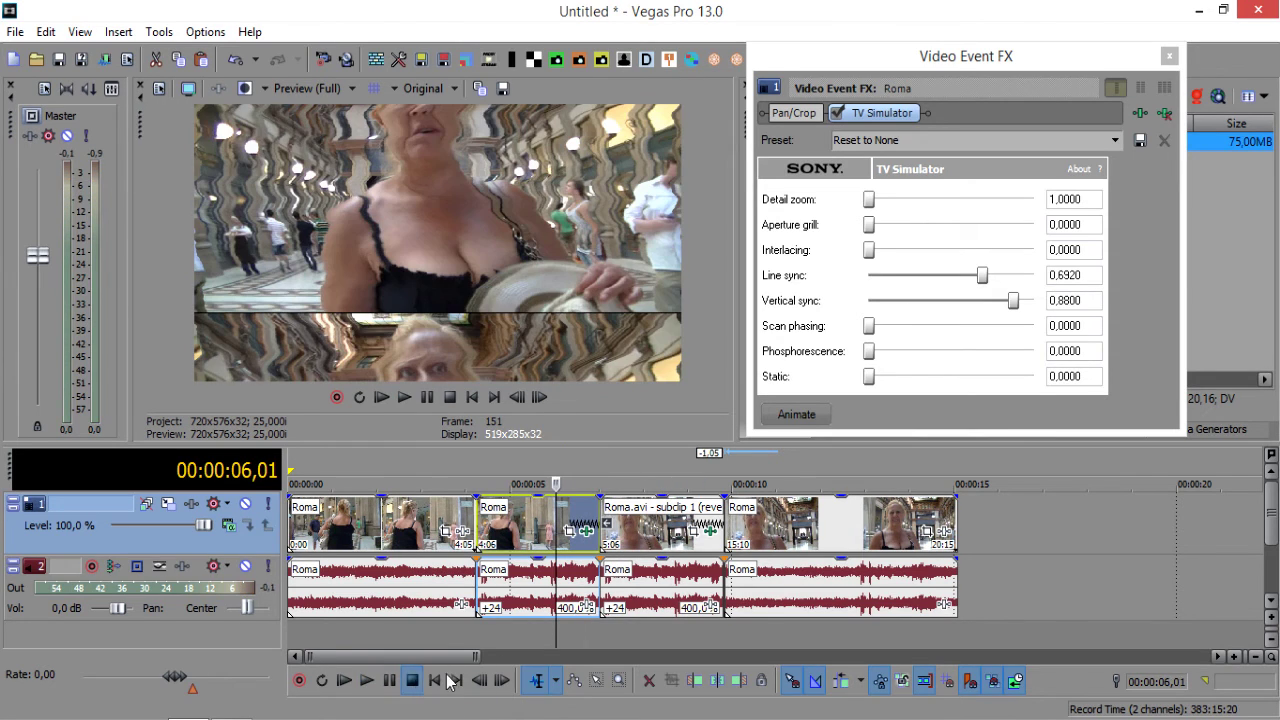
Step: Delete the reversed copy and move the last segment back against the end of the compressed middle segment
left_click(635, 537)
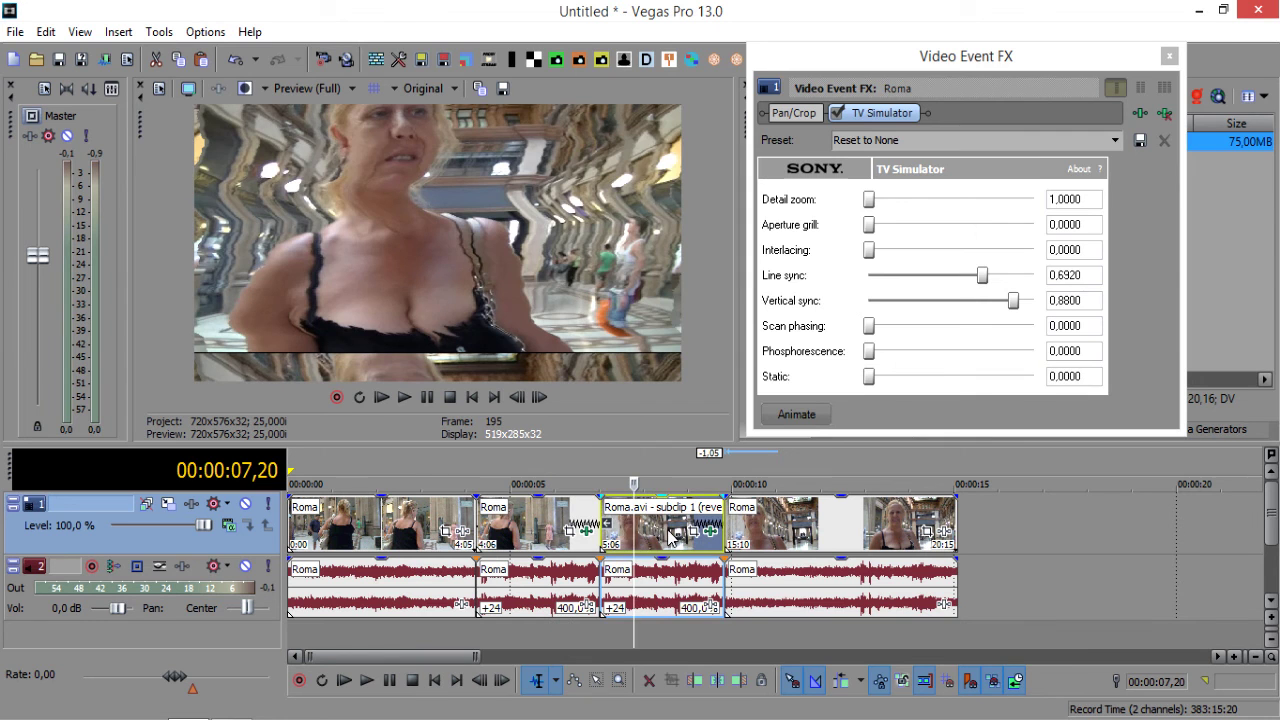
key("Delete")
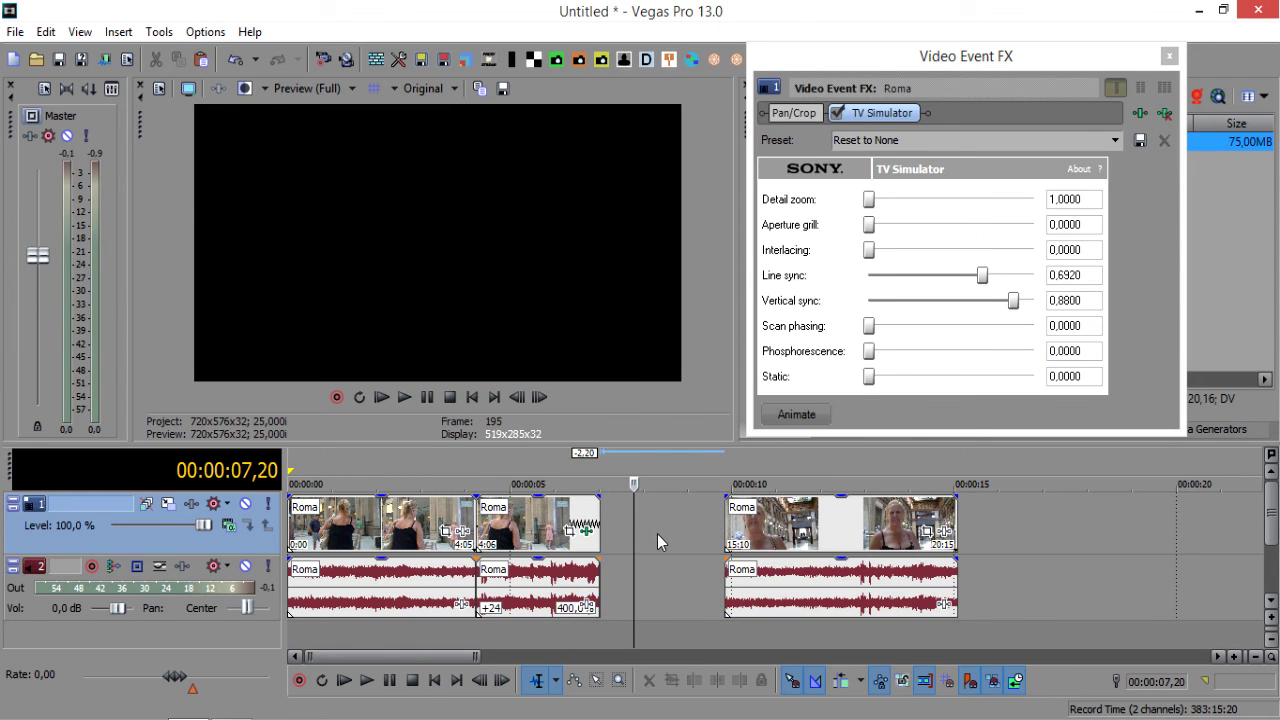
left_click_drag(840, 521, 678, 537)
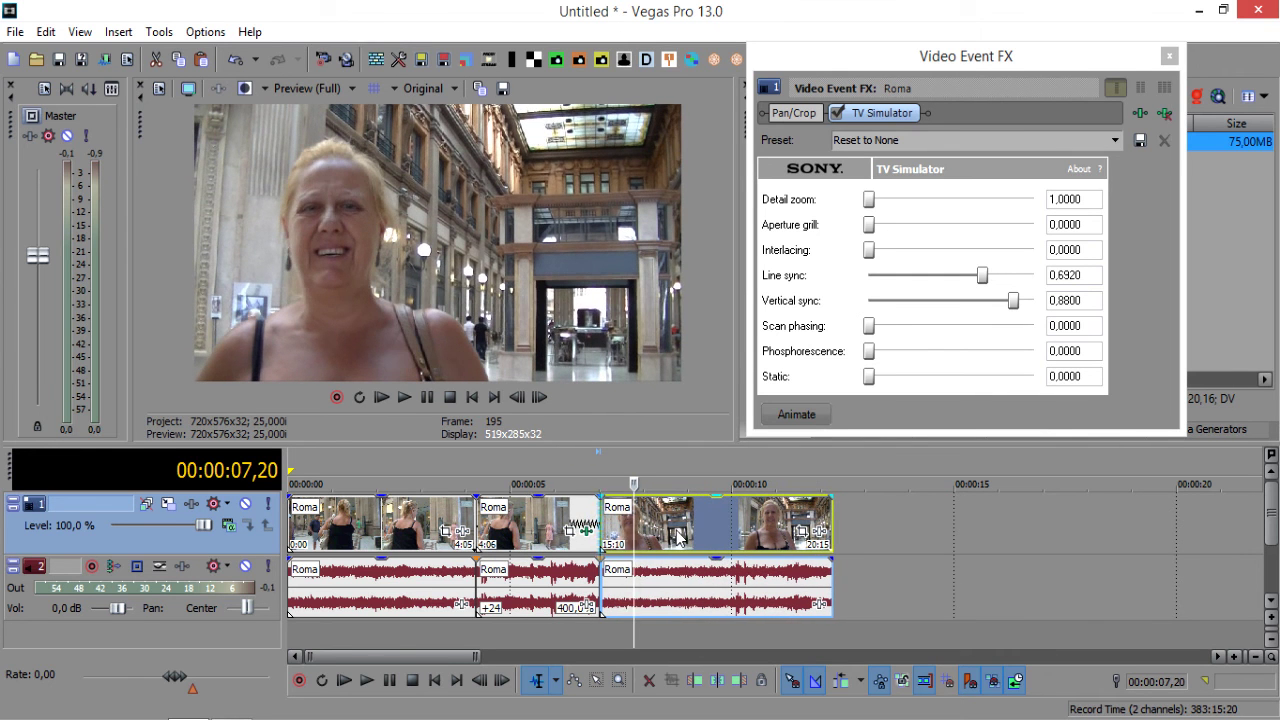
Step: Place the playback cursor at 00:00:03,05 in the first segment and close the Video Event FX window
left_click(429, 634)
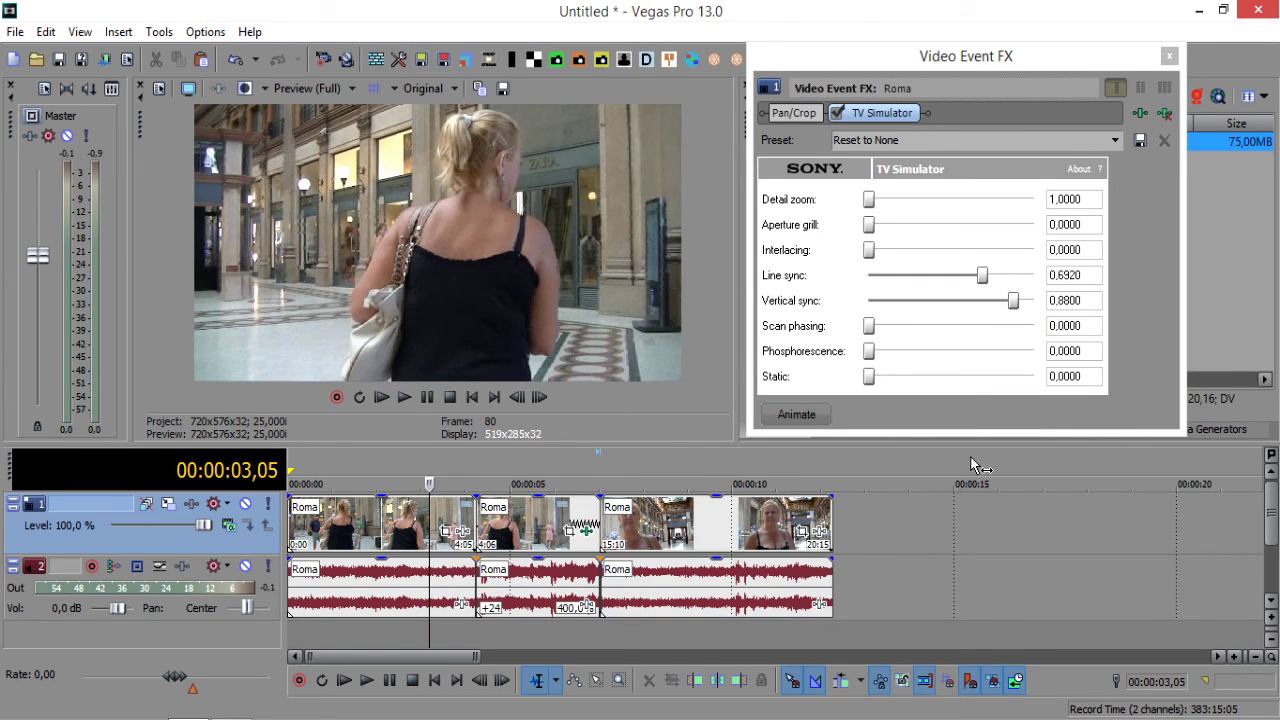
left_click(1169, 57)
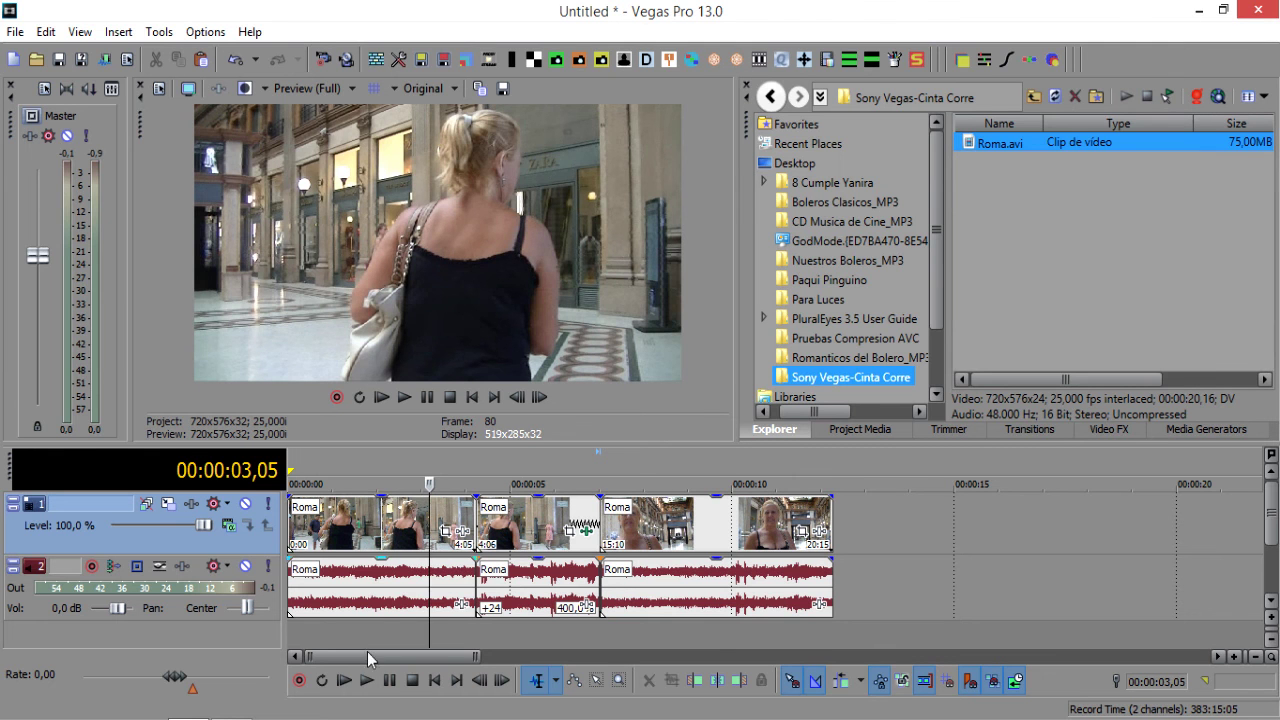
mouse_move(431, 632)
left_mouse_down()
mouse_move(466, 634)
mouse_move(430, 637)
left_mouse_up()
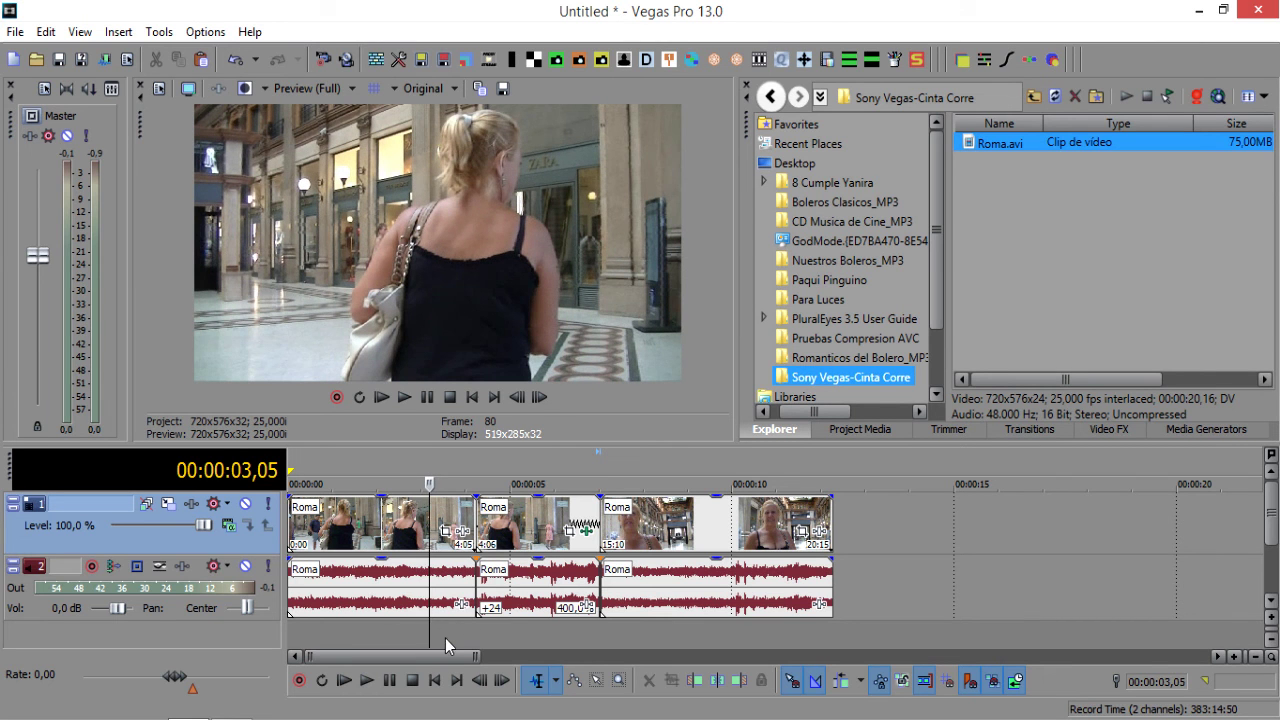